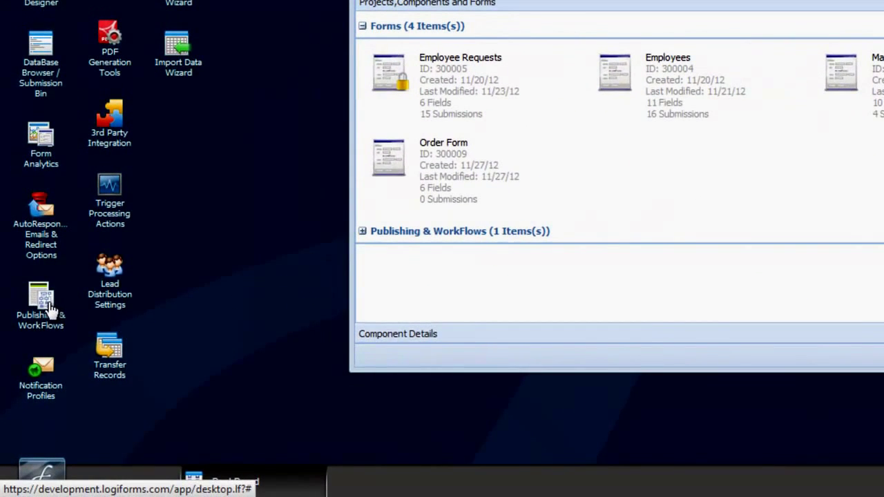
Step: Create a publishing and workflow profile named "Manager's Portal" in the WorkFlow Demo project folder, using Employee Requests as data source
left_click(50, 306)
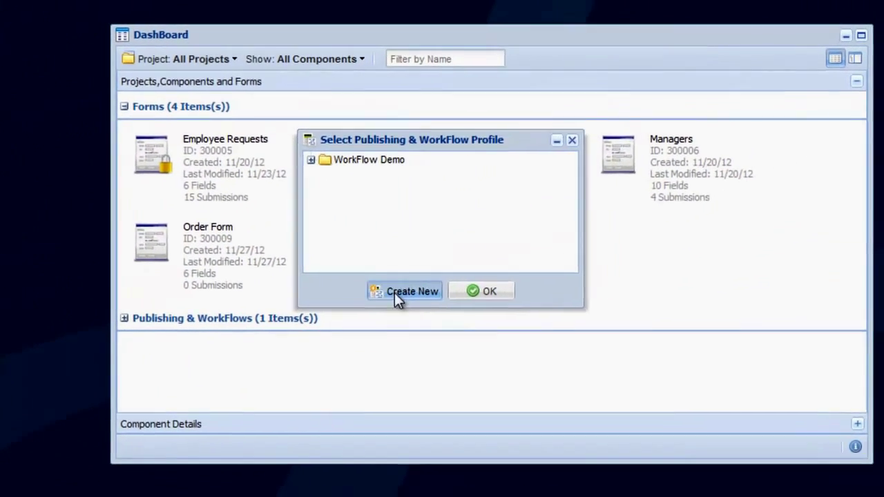
left_click(552, 235)
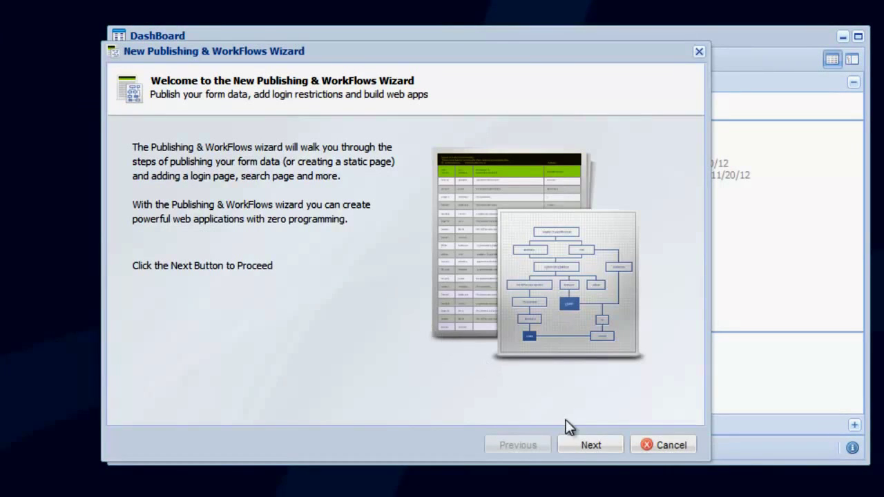
left_click(608, 448)
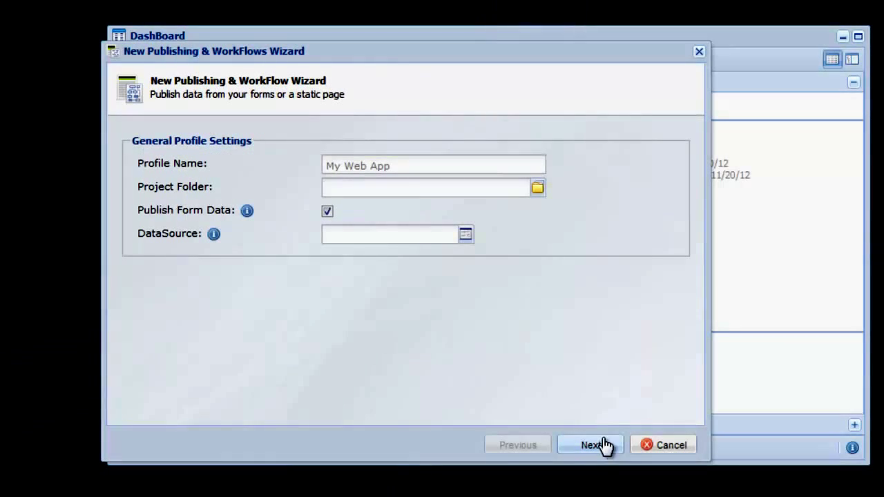
left_click(526, 168)
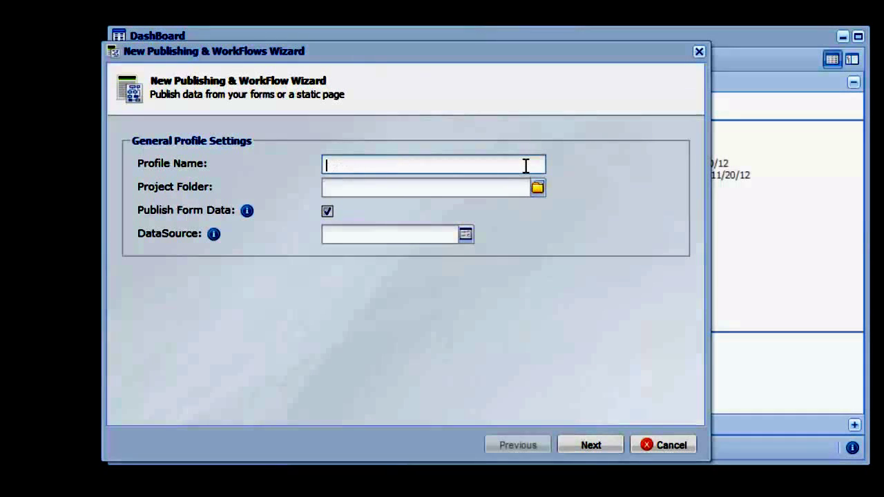
type("Manager's Portal")
key("Tab")
type("WorkFlow Demo")
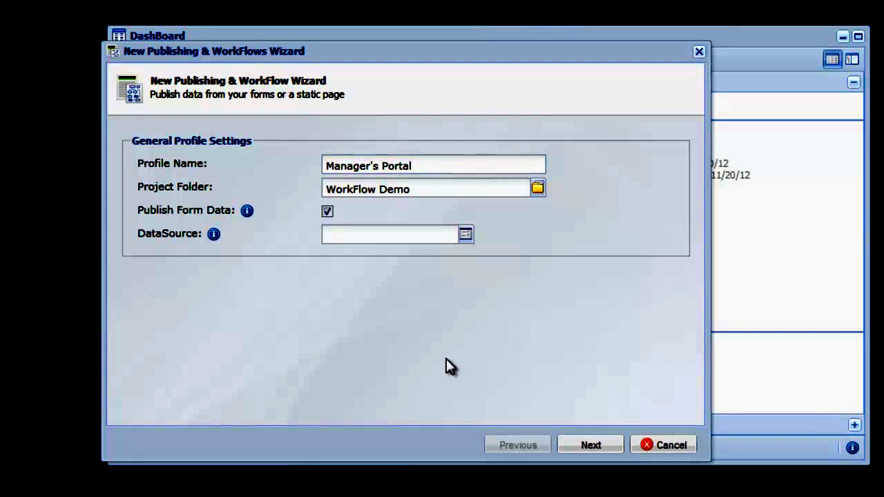
left_click(465, 237)
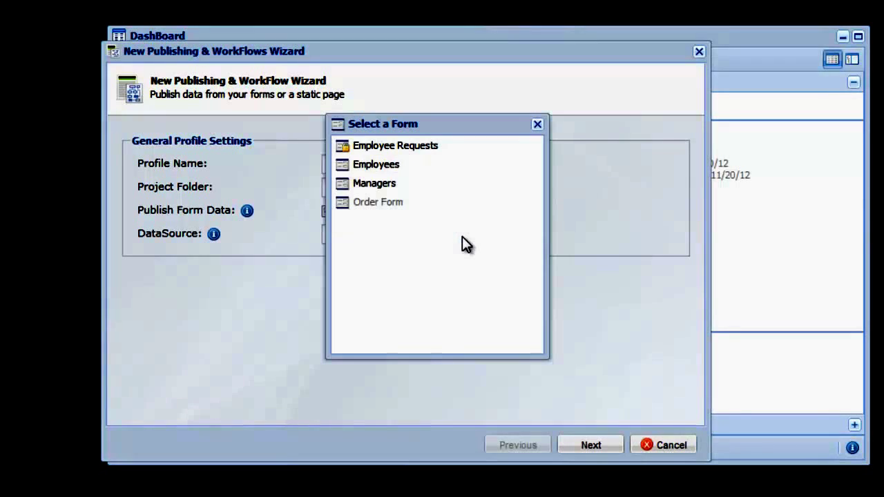
left_click(436, 150)
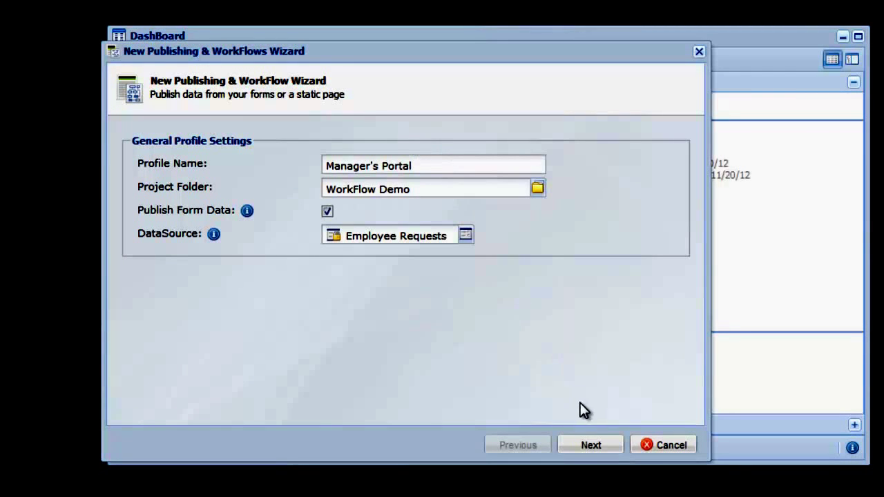
left_click(597, 446)
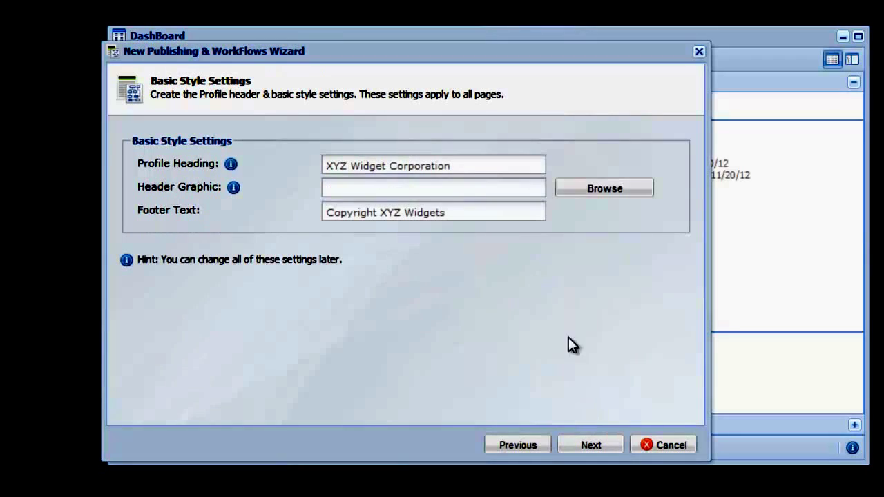
Step: Set the profile heading to "Manager Portal" in the basic style settings and continue to the authentication options
triple_click(511, 162)
key("BackSpace")
type("Manager Portal")
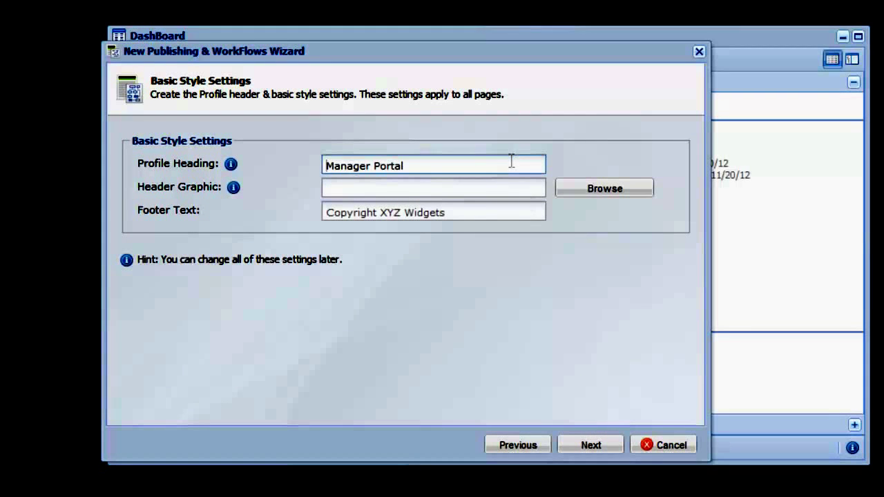
left_click(613, 447)
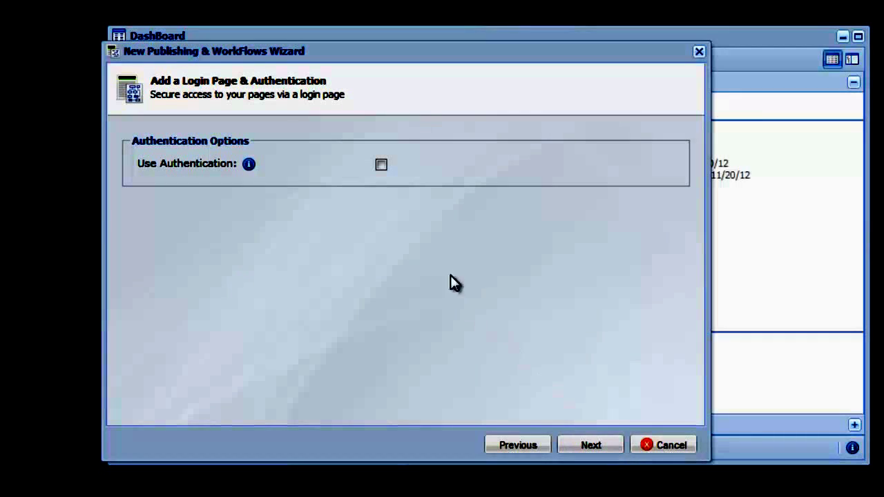
Step: Enable authentication against the Managers form without an access filter, and accept the default additional security settings
left_click(382, 166)
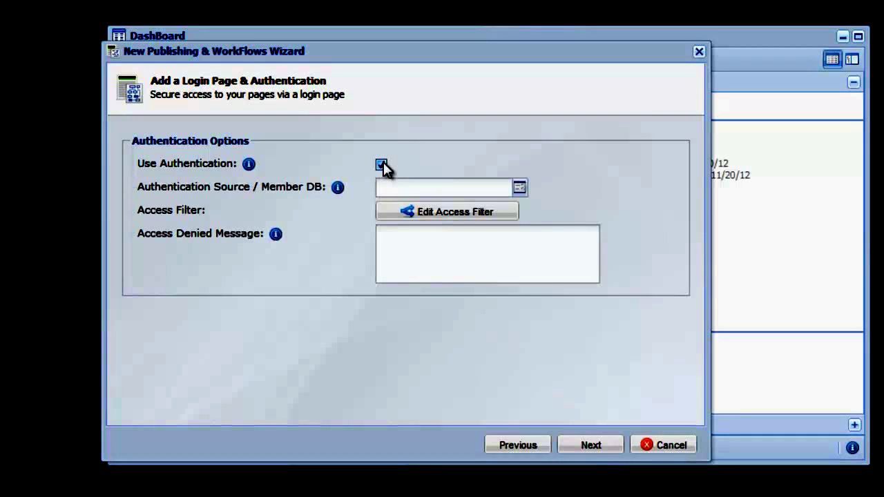
left_click(402, 190)
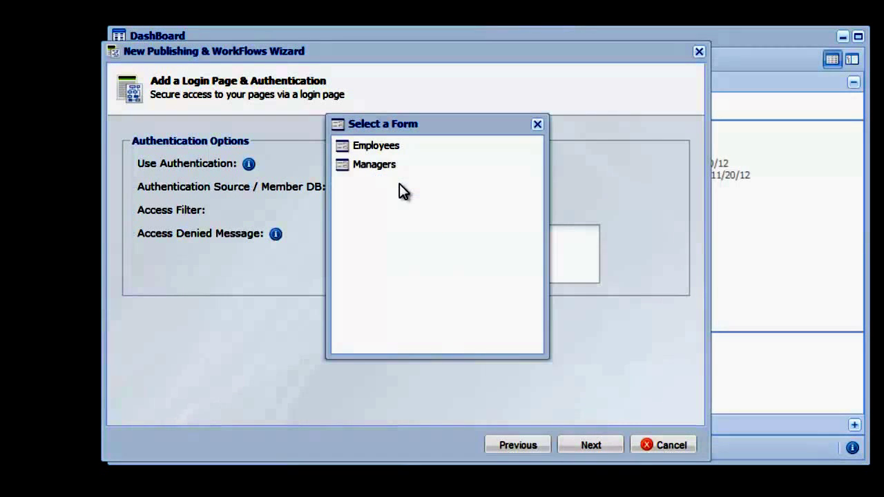
left_click(392, 169)
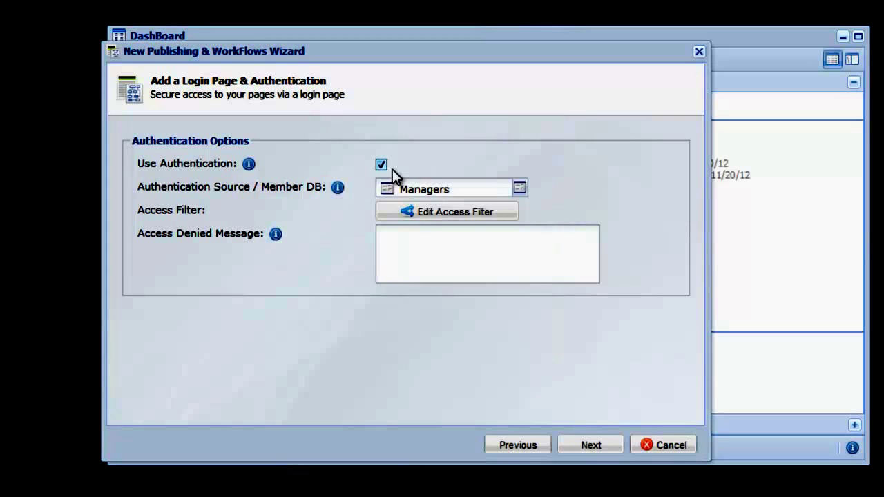
left_click(410, 212)
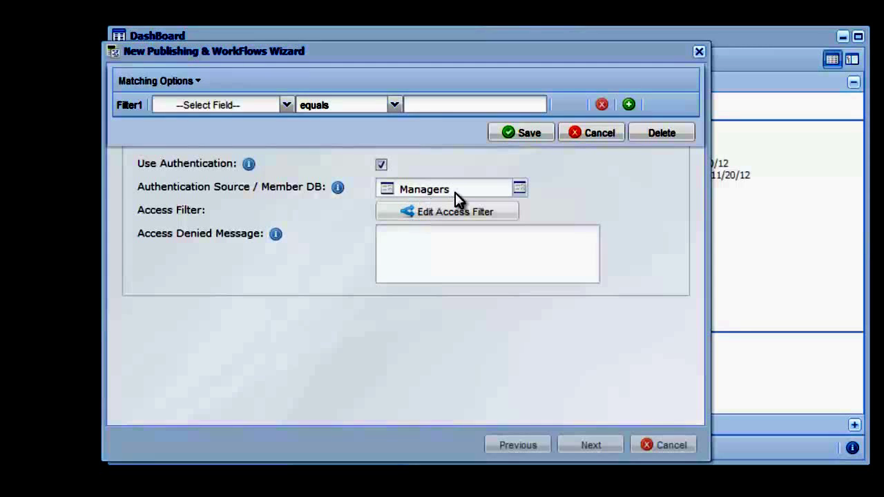
left_click(588, 137)
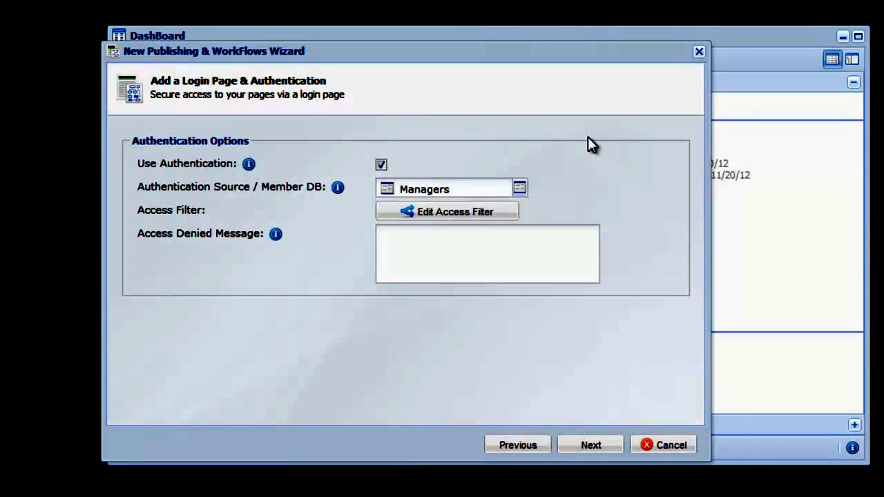
left_click(616, 446)
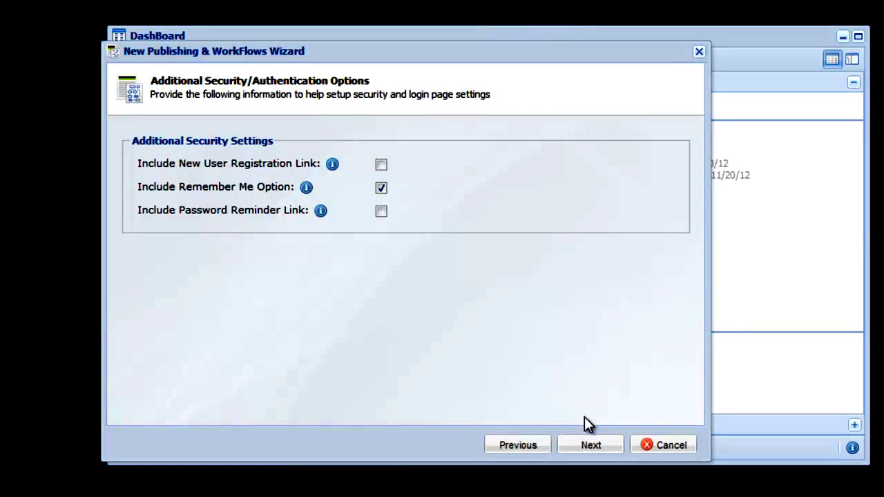
left_click(602, 445)
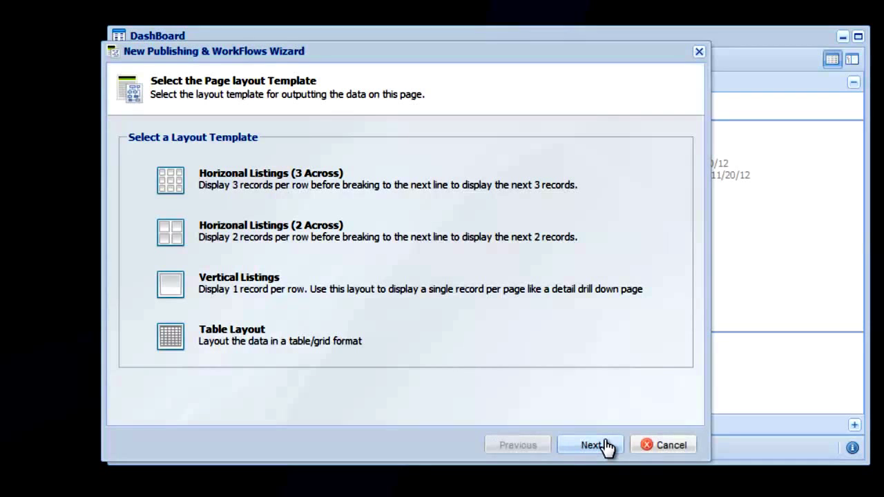
Step: Finish the profile with a Table Layout showing request type, Request Details, request status, department and Employee ID
left_click(535, 359)
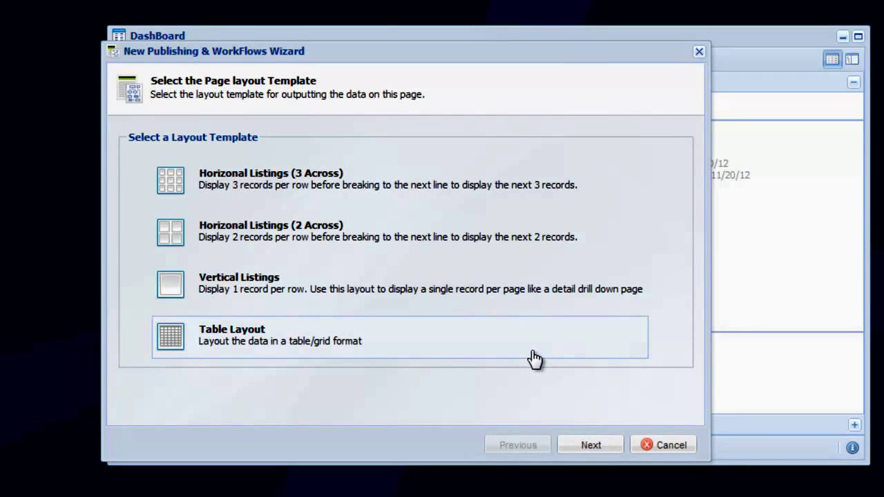
left_click(611, 450)
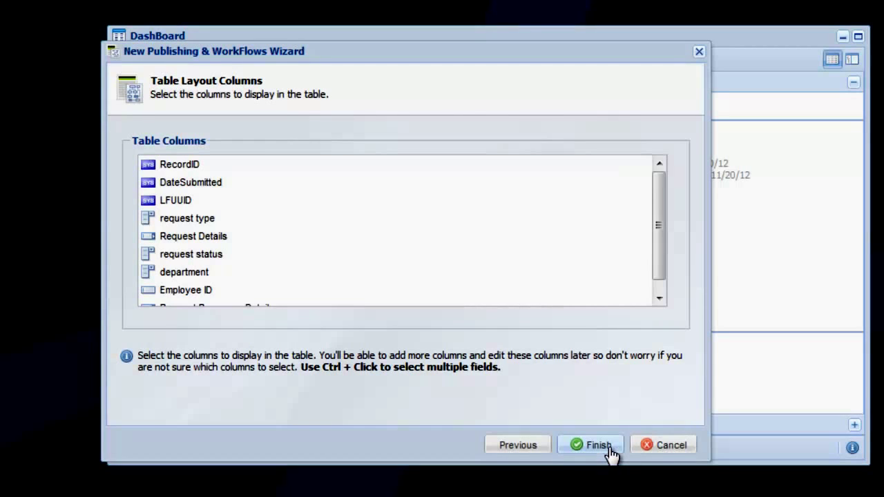
left_click(430, 232)
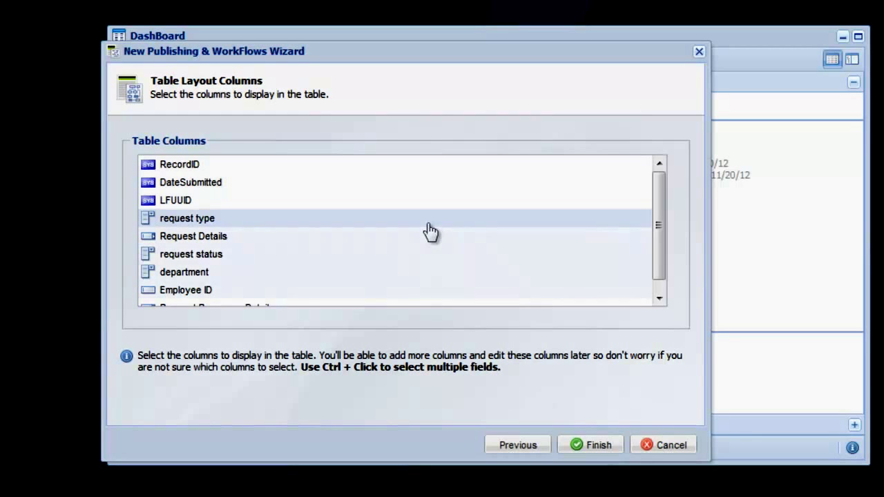
key("shift+Down")
key("shift+Down")
key("shift+Down")
key("shift+Down")
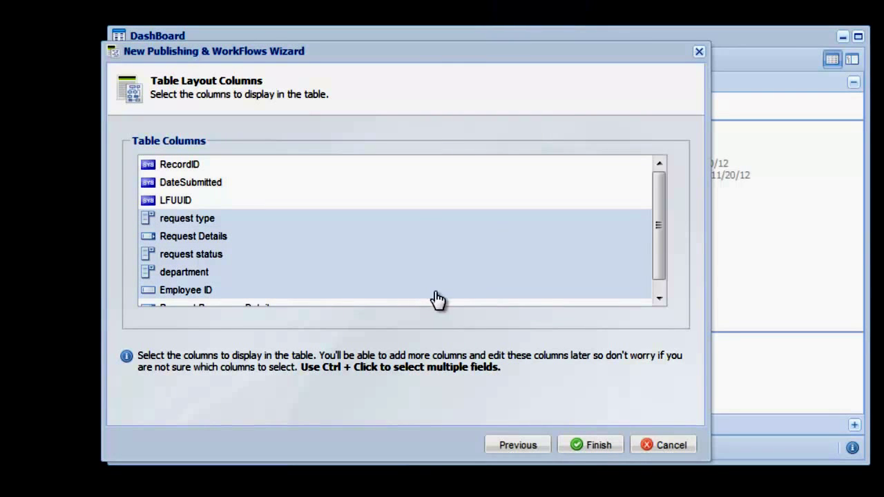
left_click(541, 441)
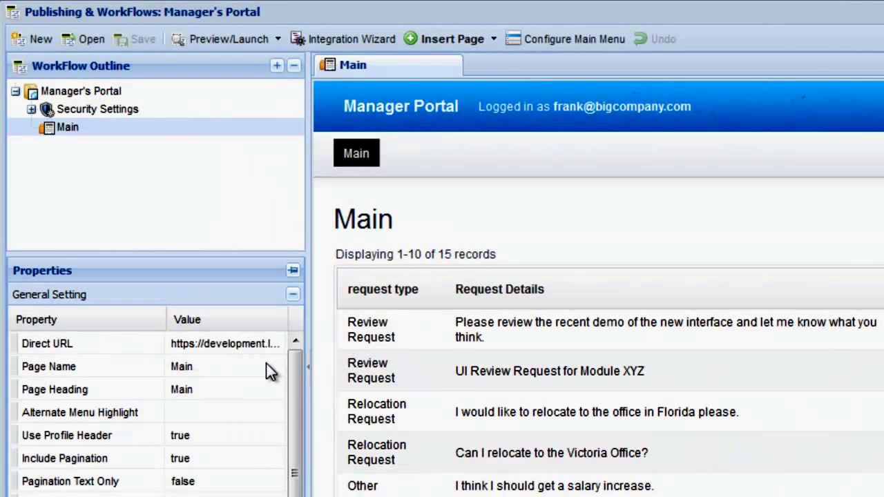
Step: Change both the page name and the page heading of the Main page to "Pending Requests"
left_click(268, 367)
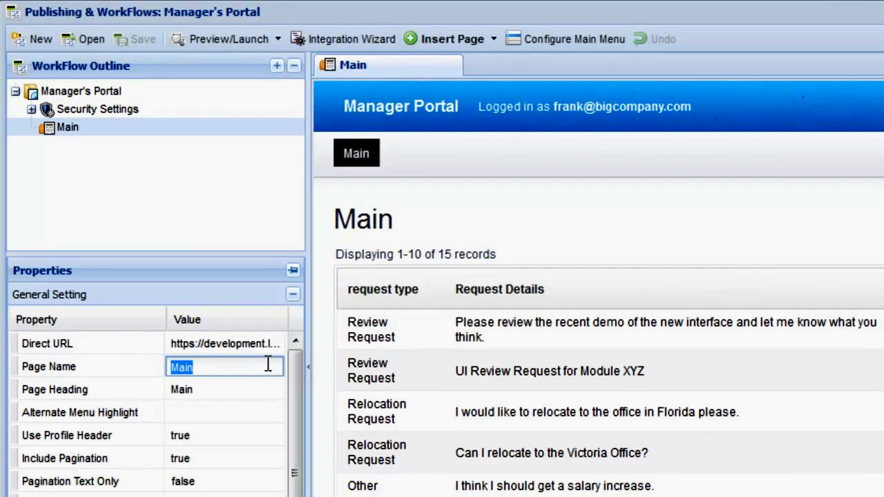
type("Pending Requests")
left_click(270, 386)
type("Pending Requests")
key("Return")
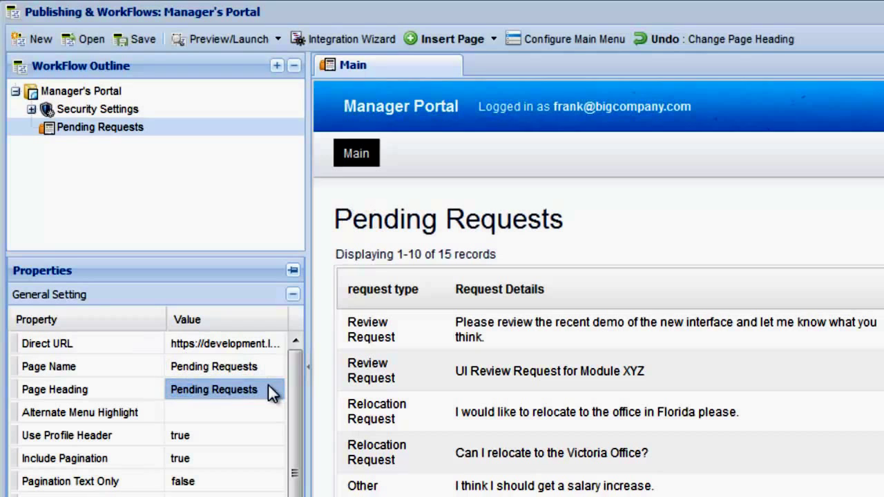
Step: Rename the portal's Main menu item to "Pending Requests" in its link settings and save the main menu
left_click(90, 97)
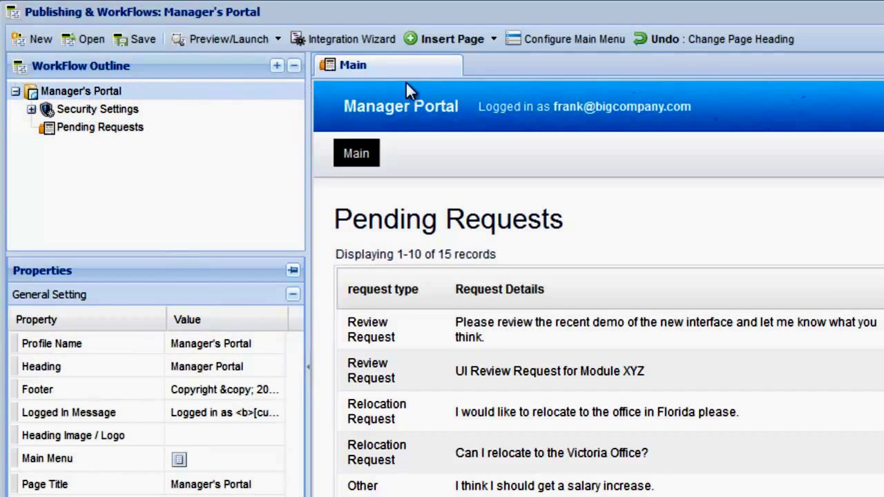
left_click(590, 40)
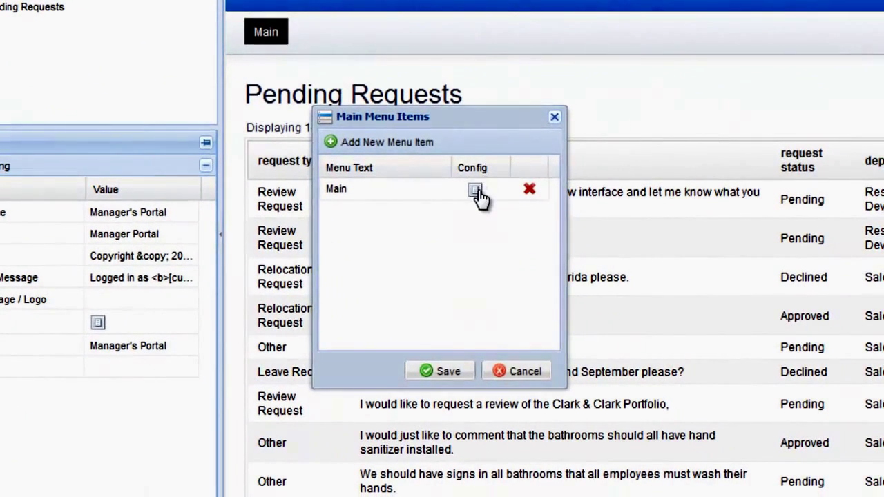
left_click(476, 191)
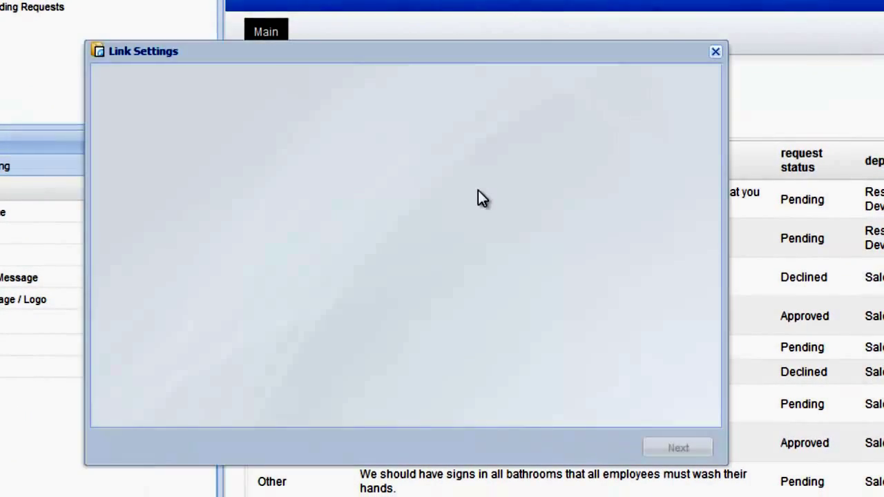
double_click(467, 176)
type("Pending Requests")
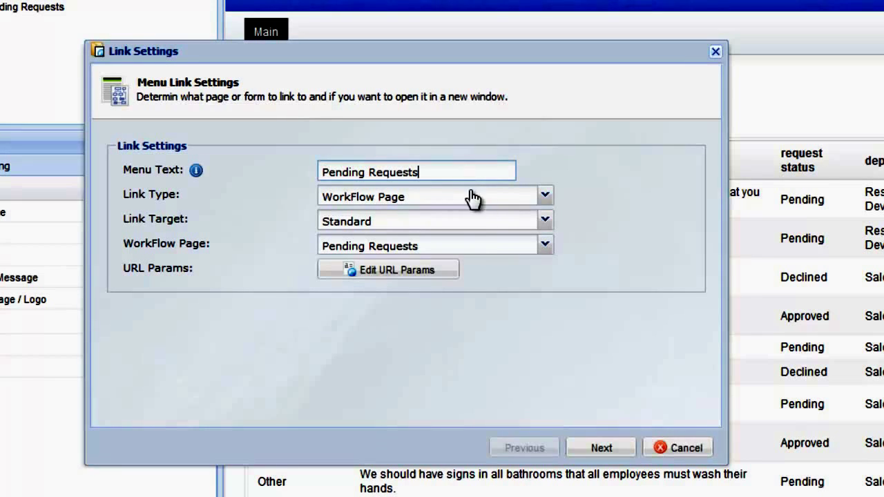
left_click(591, 448)
left_click(442, 373)
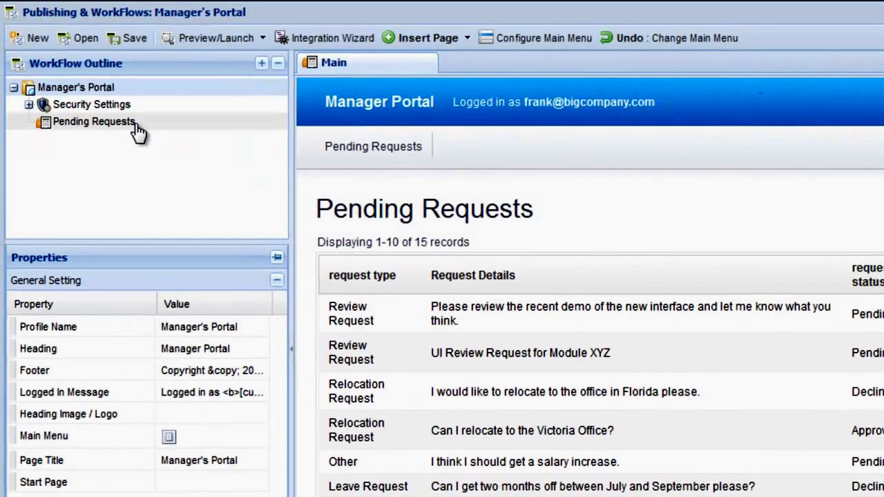
Step: Add a page filter to the Pending Requests page where request status equals Pending
left_click(138, 133)
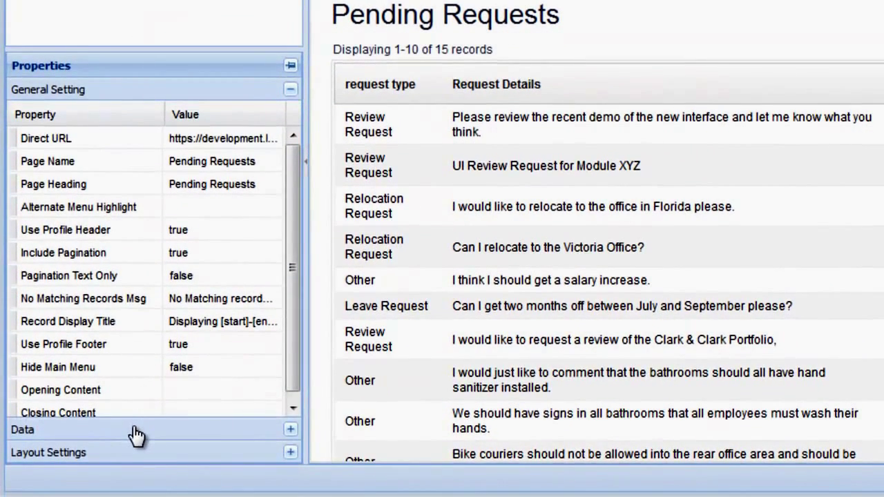
left_click(135, 430)
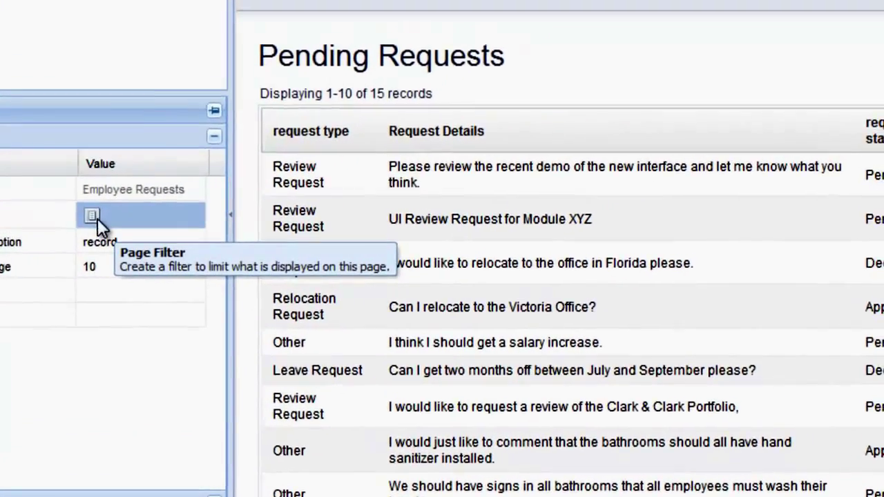
left_click(176, 162)
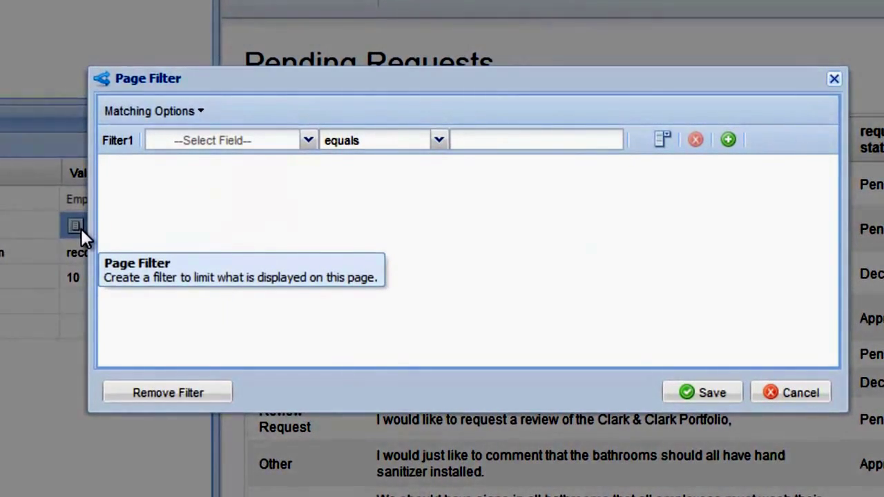
left_click(310, 141)
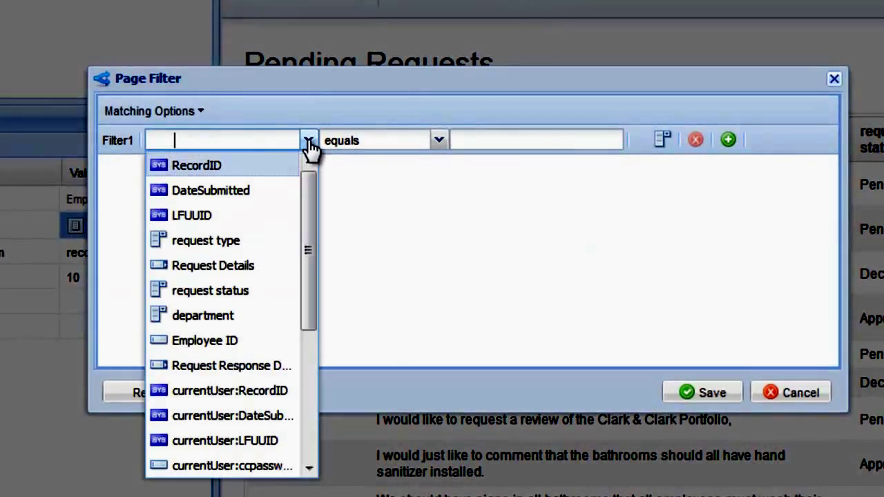
left_click(311, 290)
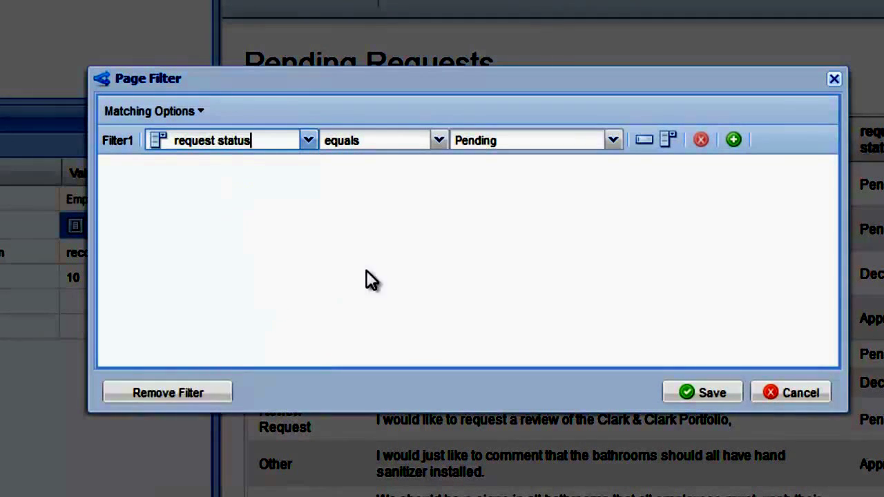
Step: Add a second filter row matching department to currentUser:department, and save the page filter
left_click(734, 140)
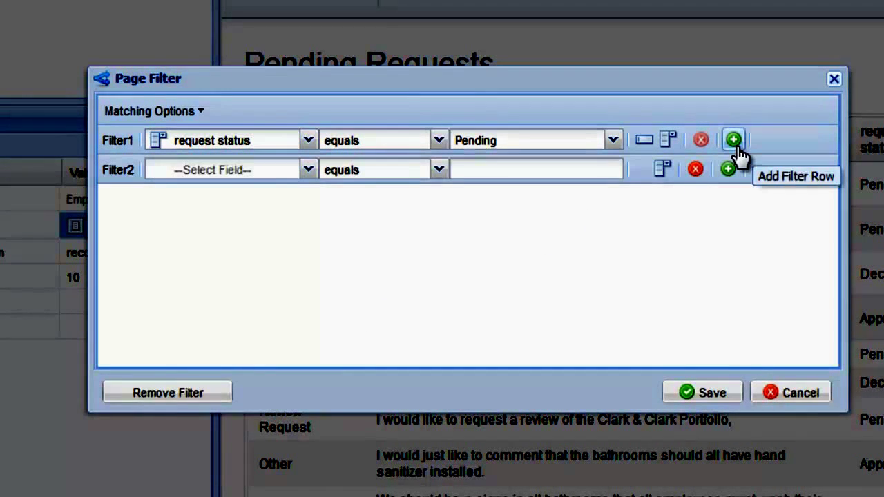
left_click(308, 170)
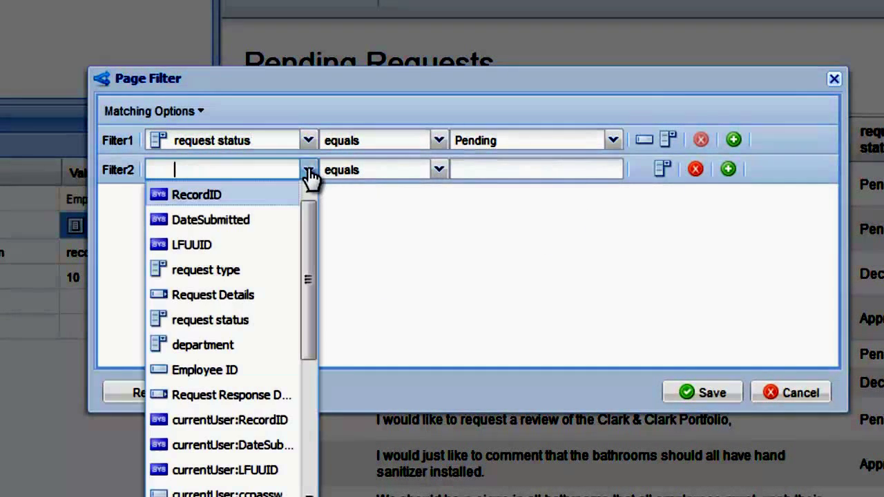
left_click(250, 344)
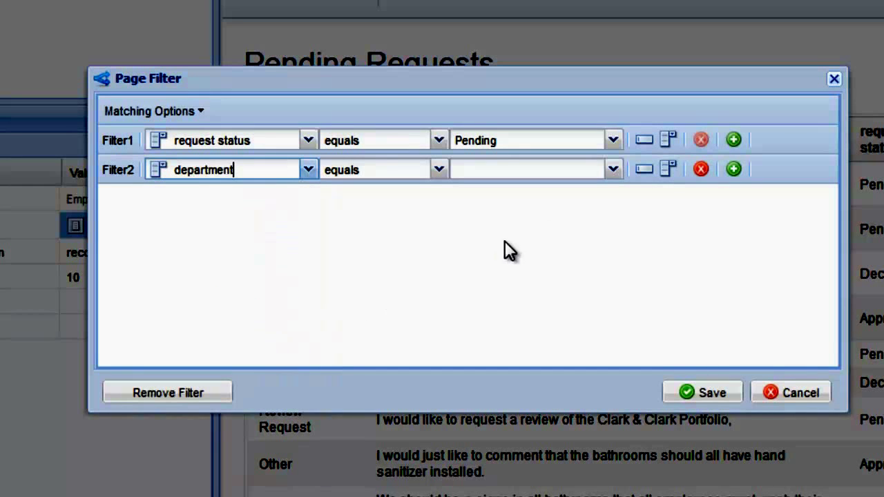
left_click(669, 170)
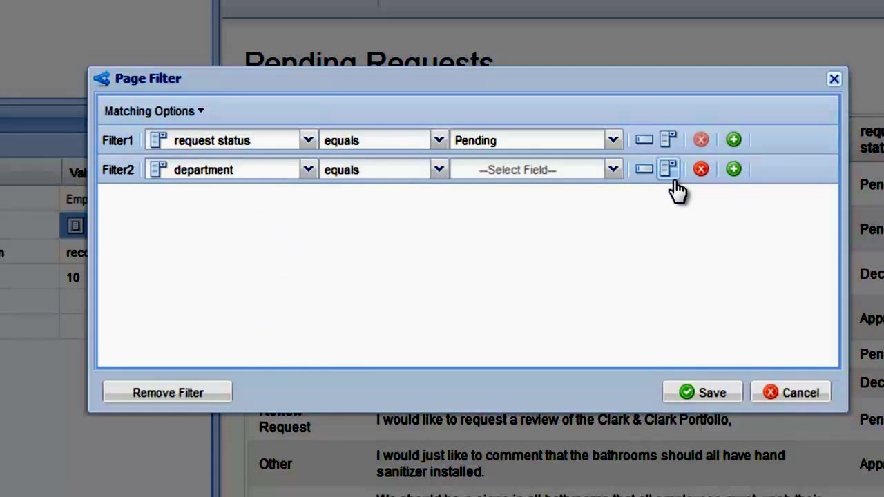
left_click(613, 171)
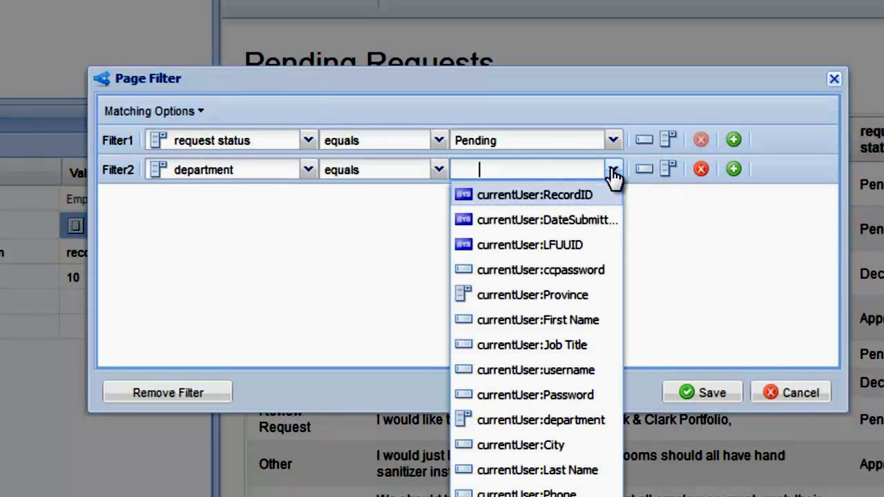
left_click(584, 420)
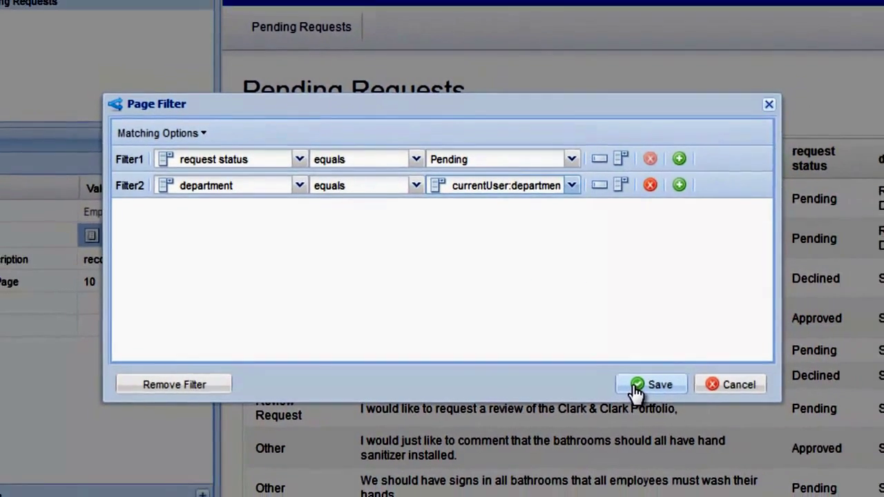
left_click(673, 394)
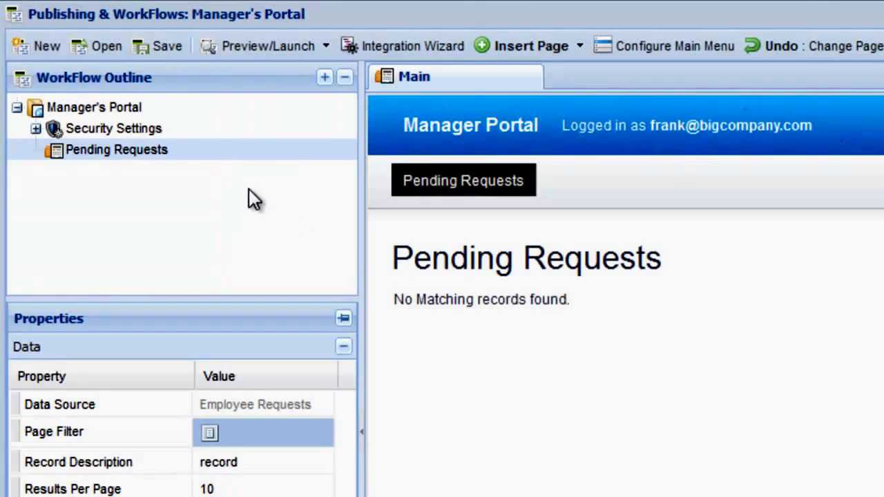
Step: Set the Preview Record ID to 2 in the portal's Security Settings
left_click(206, 137)
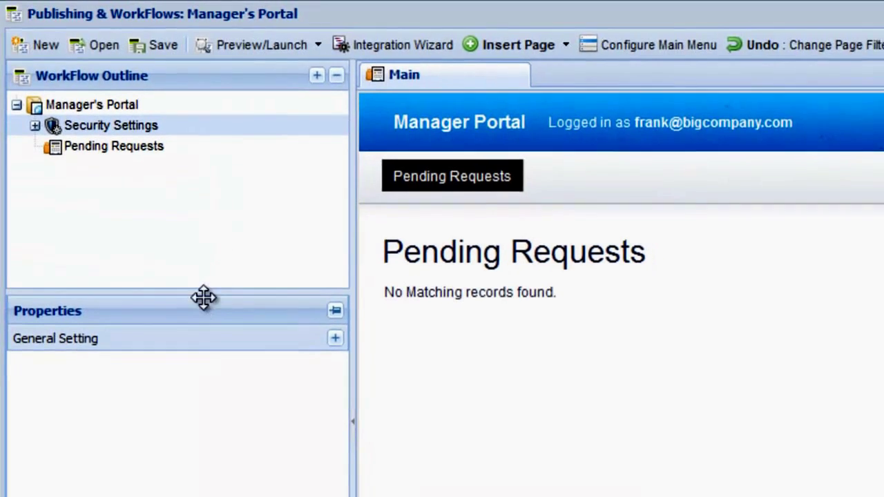
left_click(210, 351)
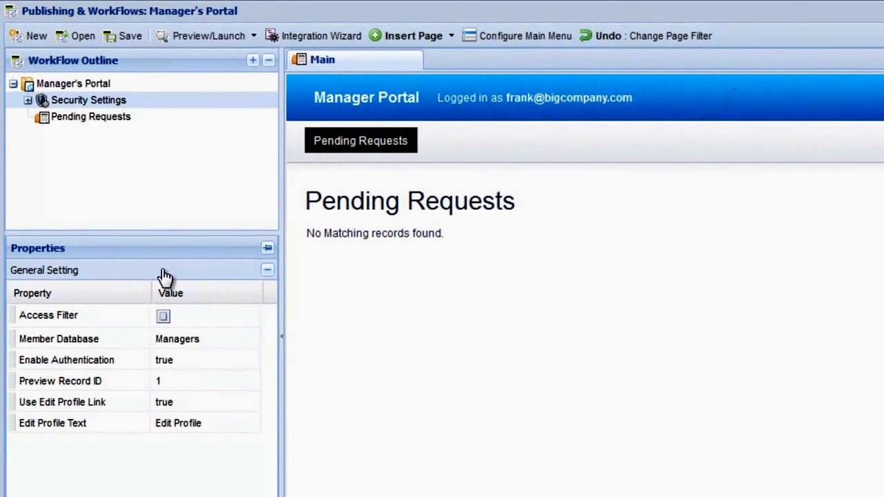
left_click(183, 375)
type("2")
key("Return")
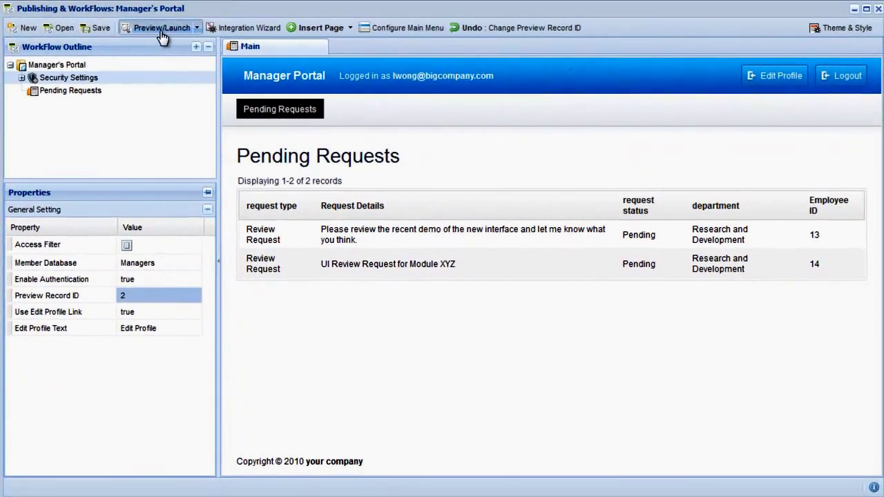
Step: Preview the portal, log in with a manager's account to check the filtered Pending Requests table, and close the preview
left_click(163, 32)
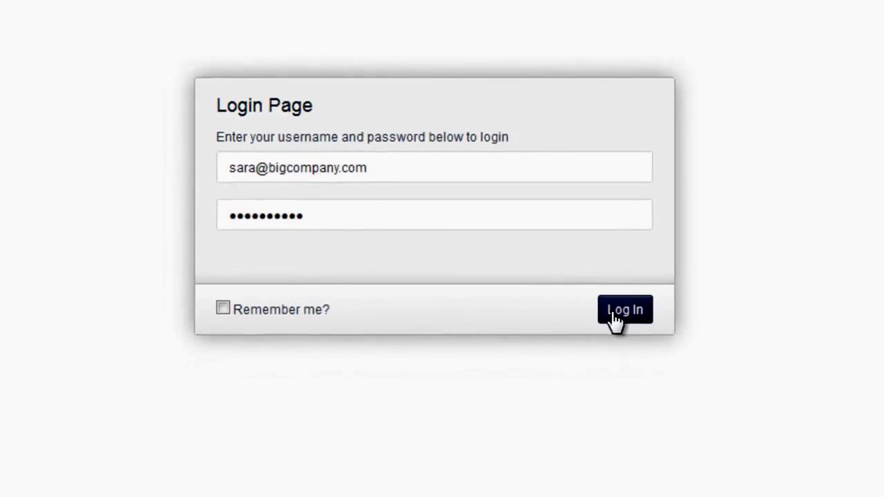
left_click(596, 266)
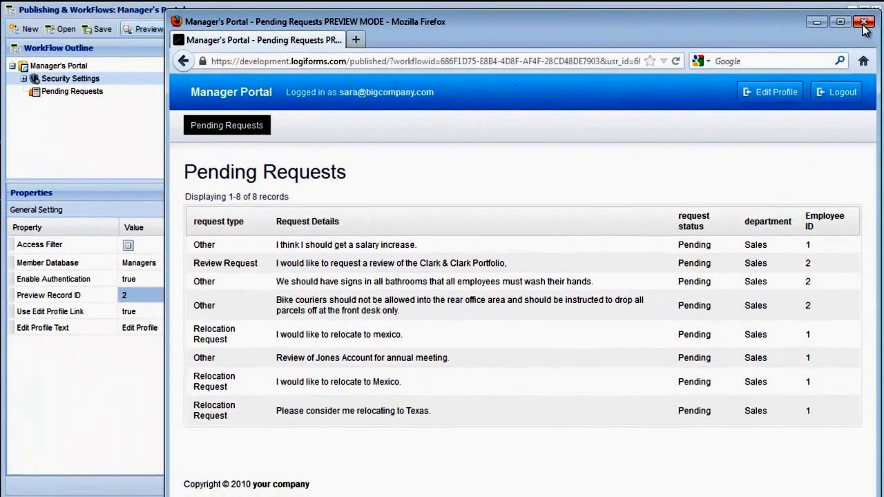
left_click(863, 21)
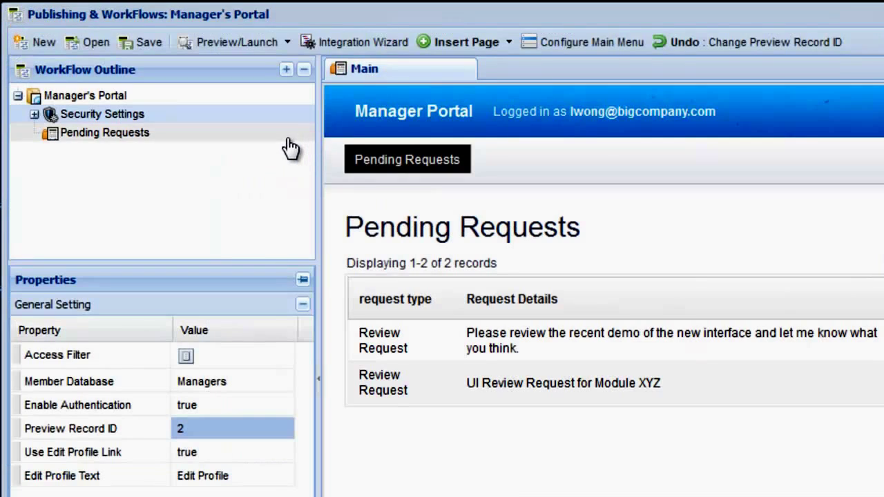
Step: Insert an edit page named "Request Response" under Pending Requests, keeping the default excluded field settings
right_click(288, 141)
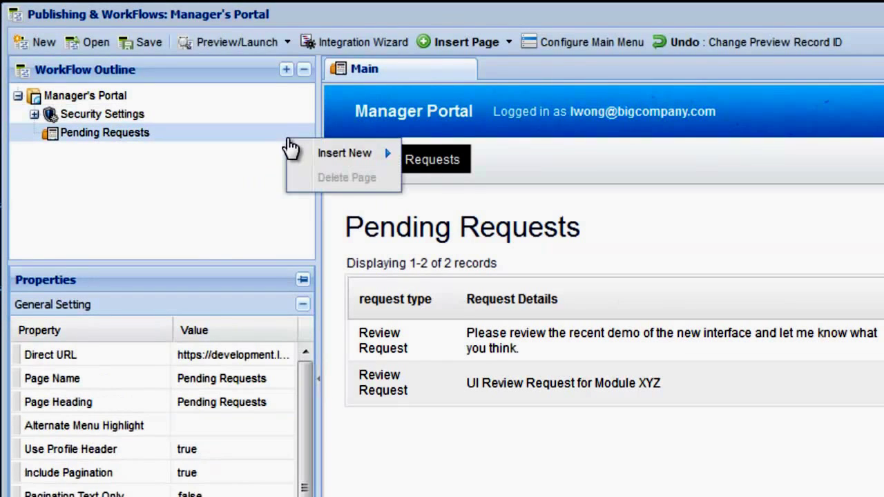
mouse_move(306, 157)
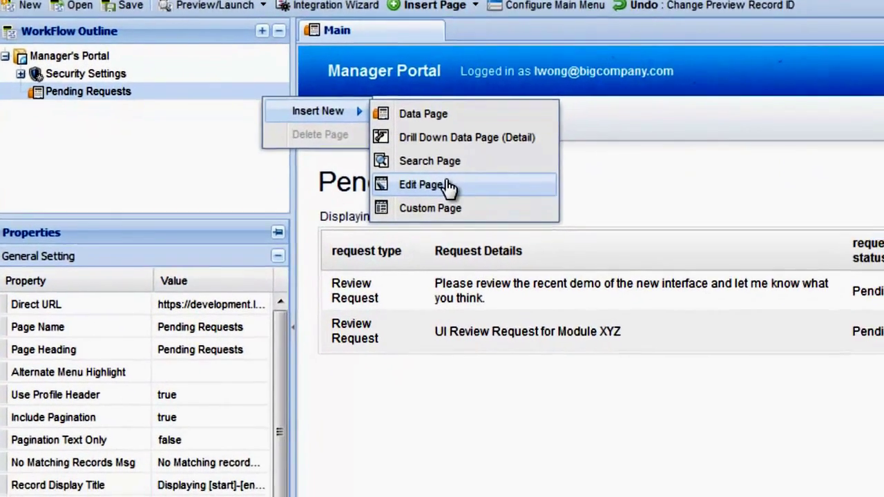
left_click(446, 185)
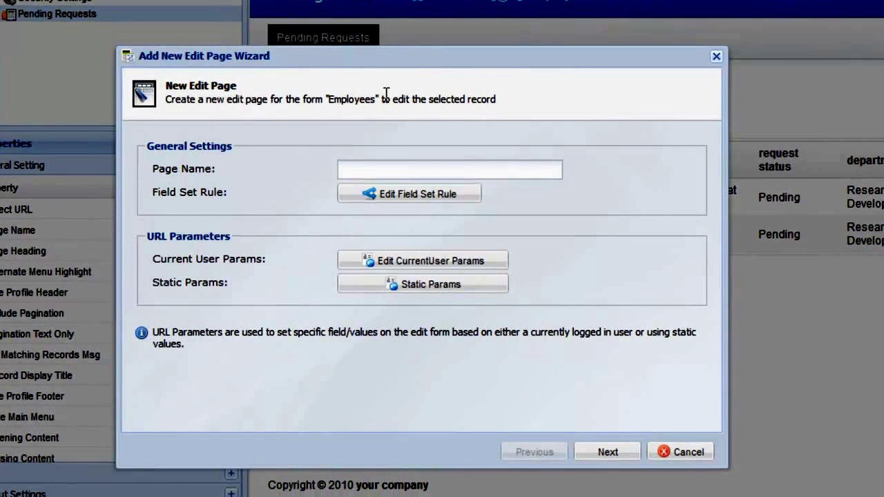
left_click(401, 169)
type("Req")
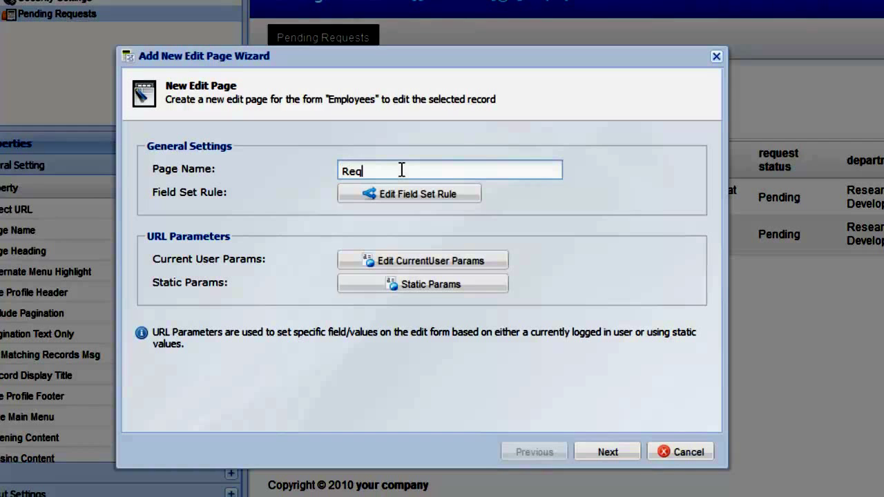
type("uest Respon")
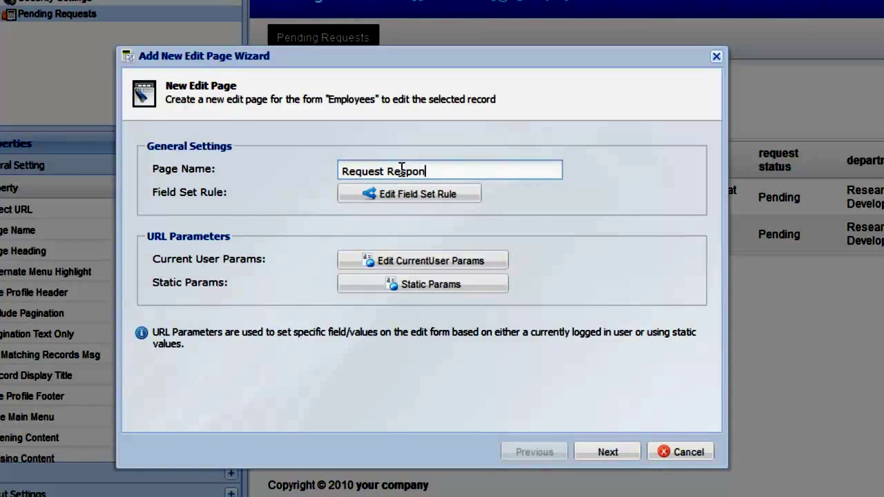
type("se")
left_click(608, 452)
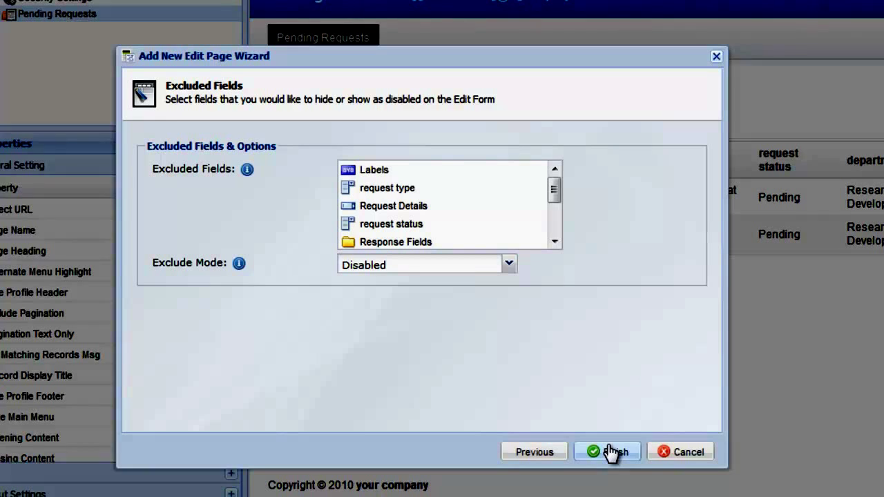
left_click(611, 452)
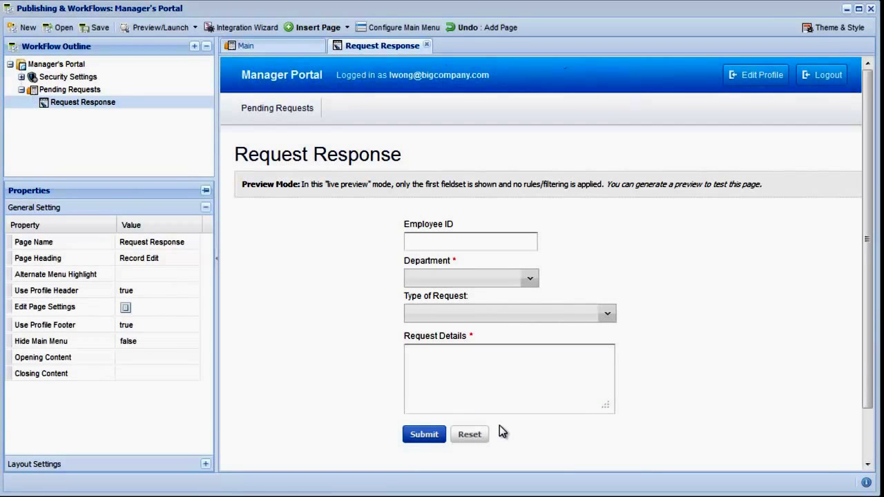
Step: Add a Text/Image column named "Response Link" with an empty column heading to the Pending Requests column configuration
left_click(163, 97)
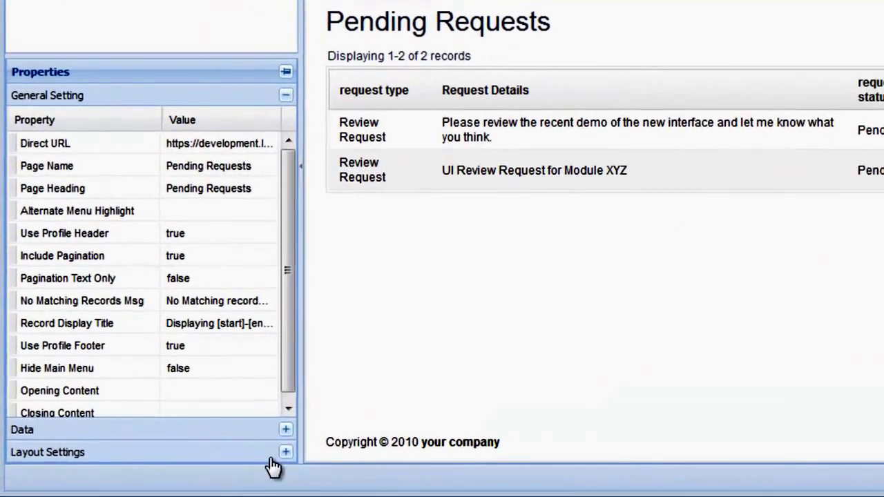
left_click(273, 456)
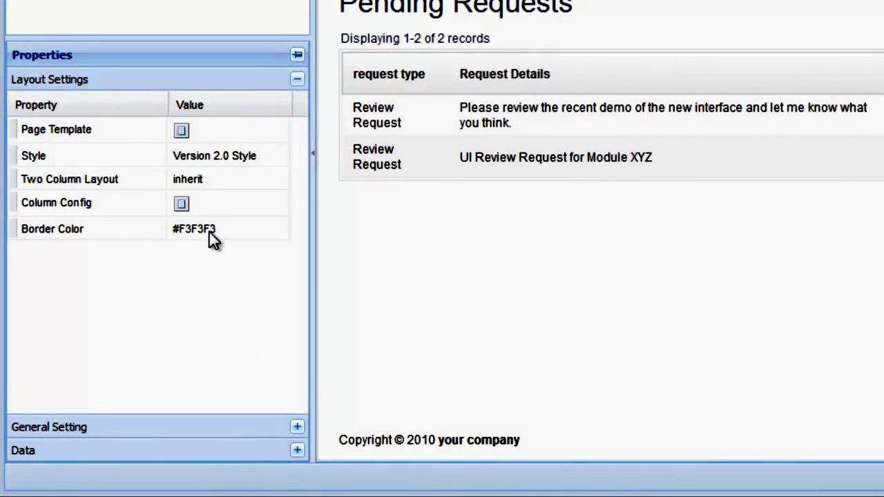
left_click(194, 198)
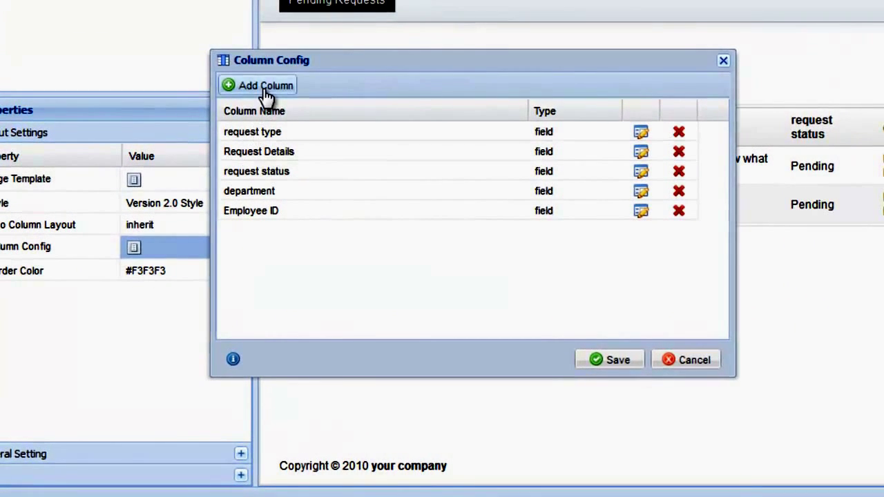
left_click(266, 88)
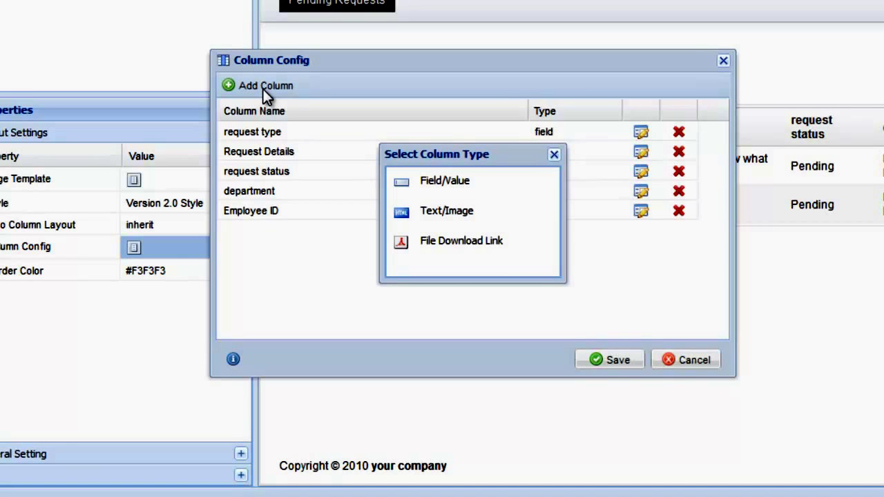
left_click(443, 211)
left_click(442, 208)
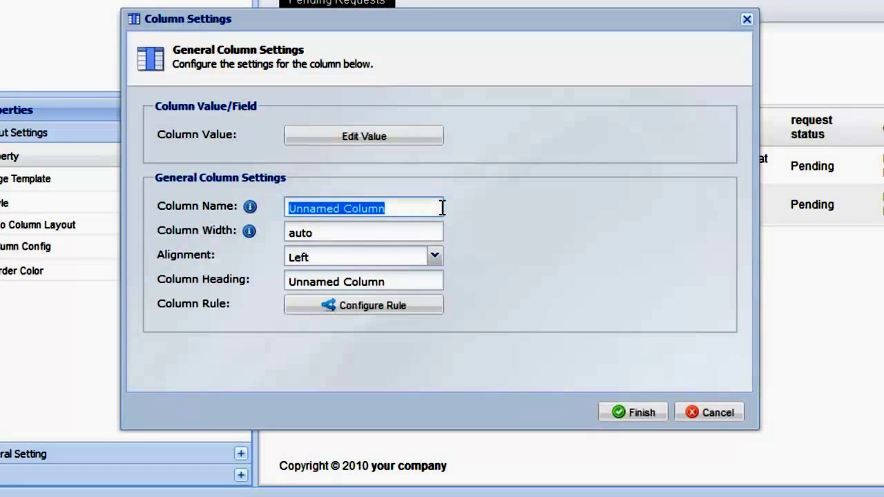
type("Response Link")
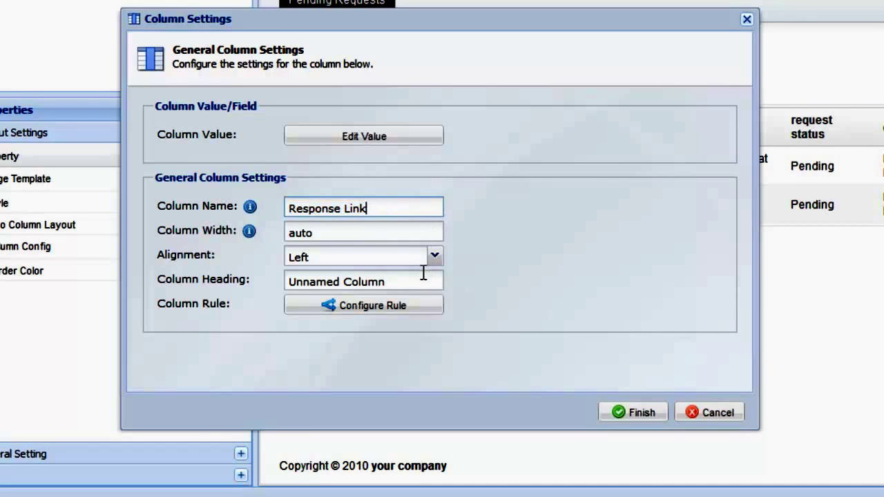
left_click(417, 275)
key("BackSpace")
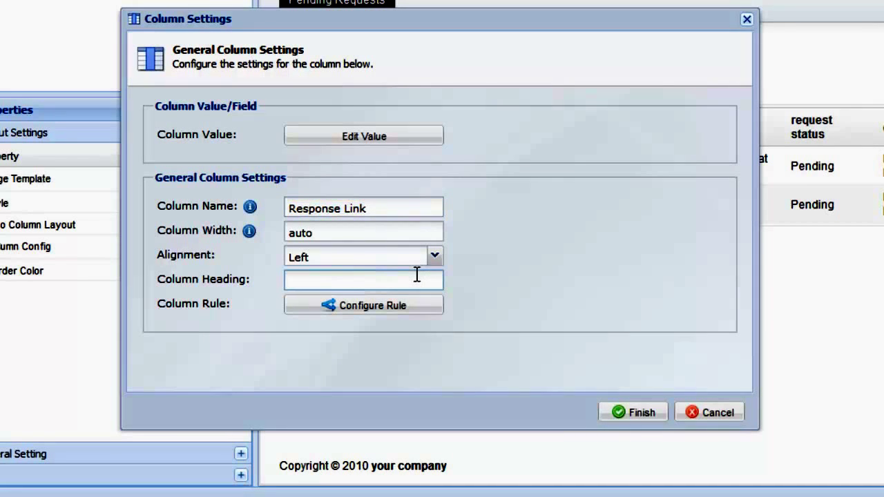
Step: Enter "Respond" as the Response Link column's value and link it to the Request Response workflow page with the Standard target
left_click(415, 136)
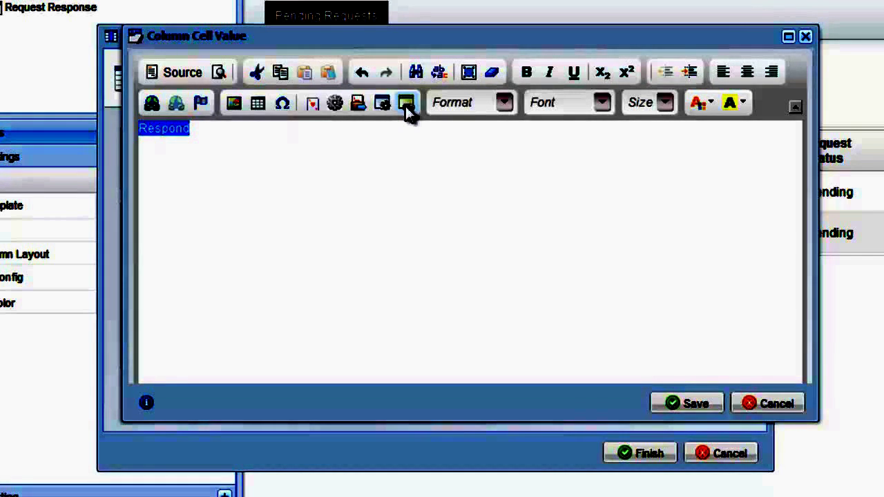
left_click(405, 106)
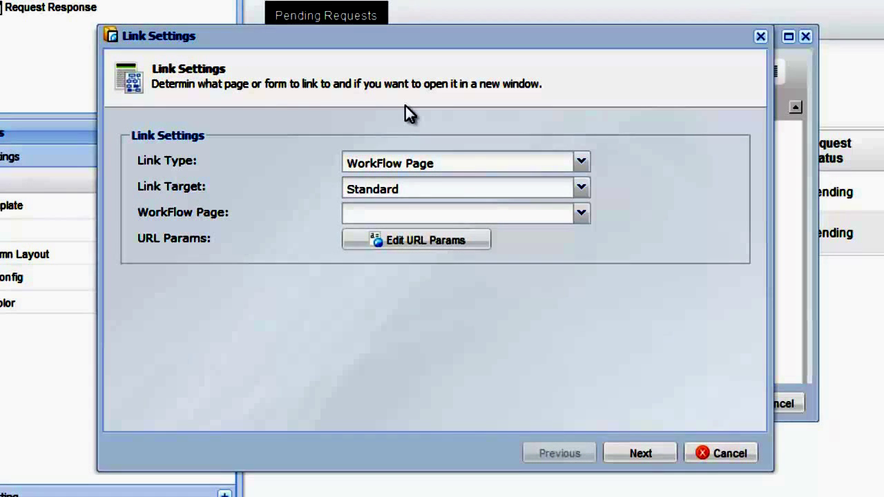
left_click(411, 221)
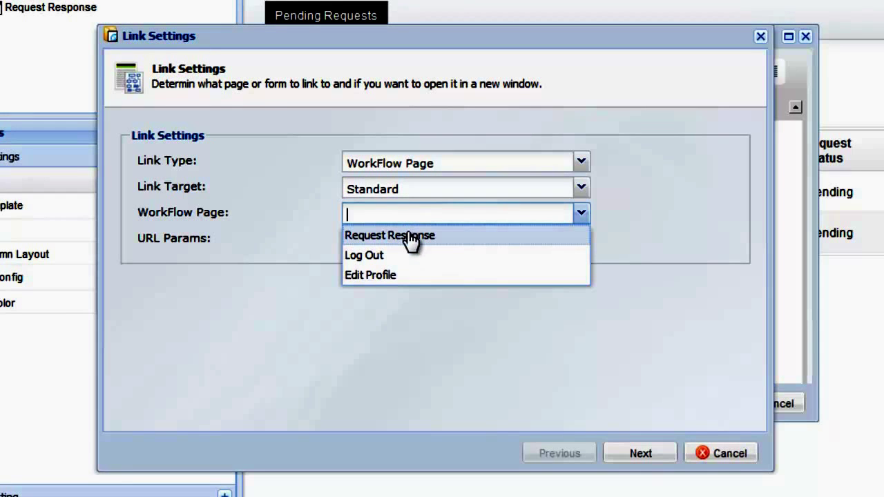
left_click(411, 236)
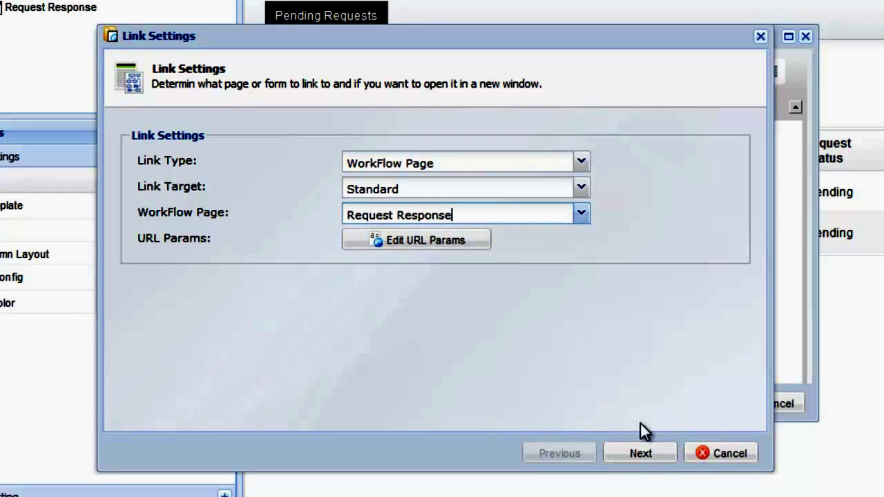
left_click(640, 453)
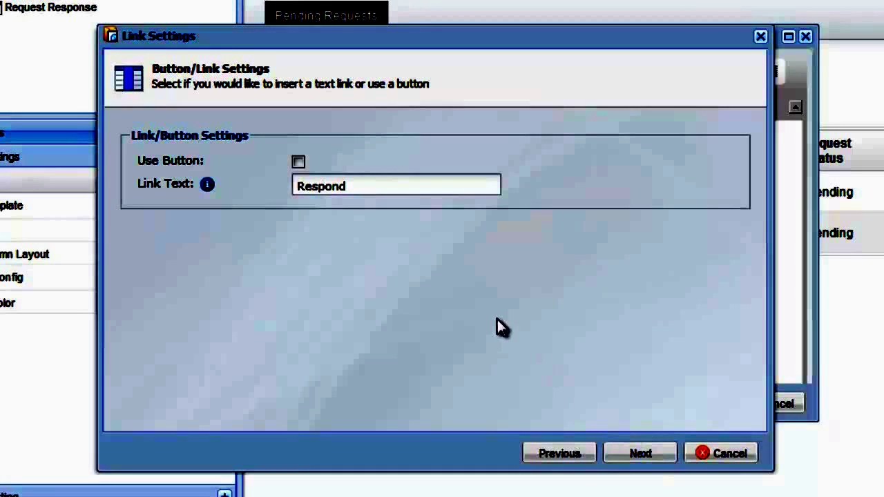
Step: Display the Respond link as a green button without an icon and save the column's cell value
left_click(299, 161)
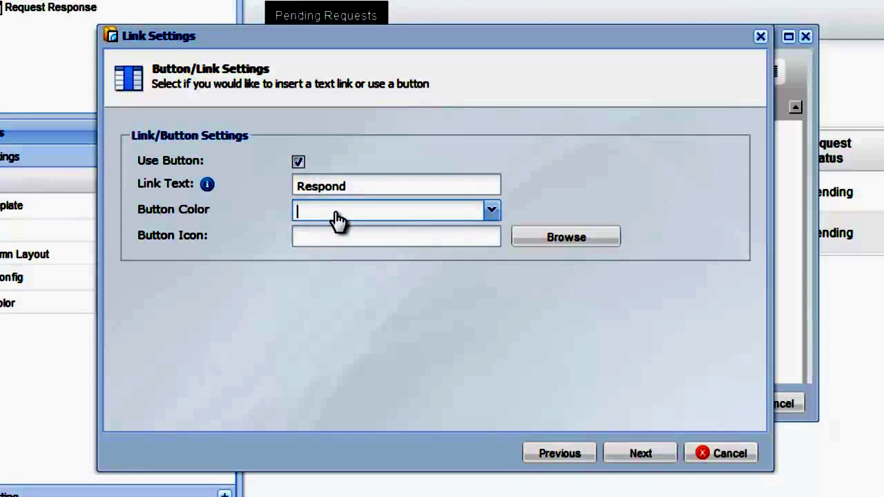
left_click(337, 212)
left_click(341, 235)
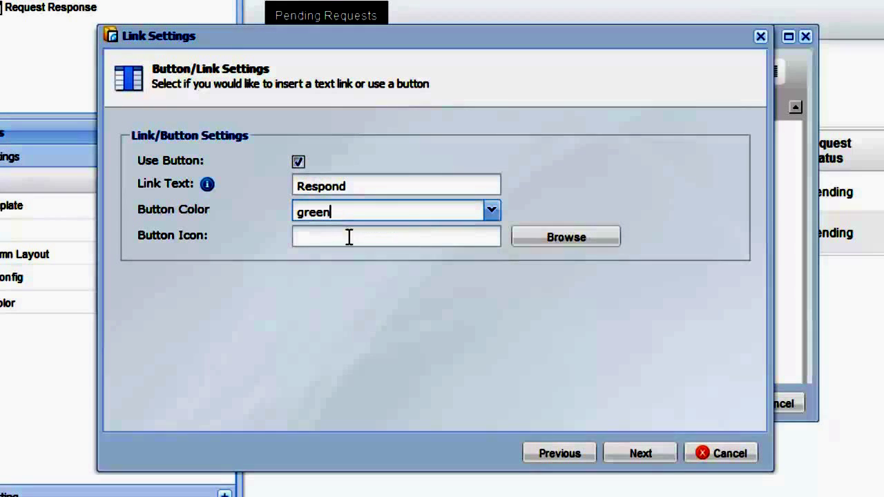
left_click(624, 452)
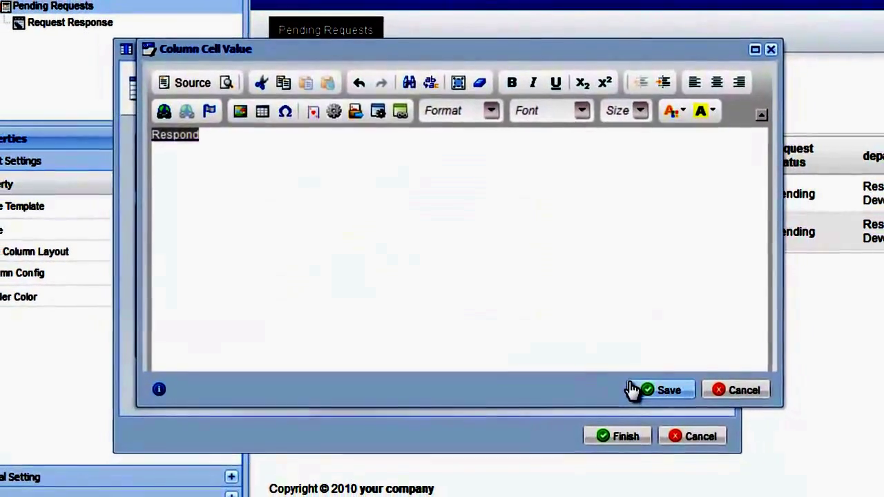
left_click(652, 395)
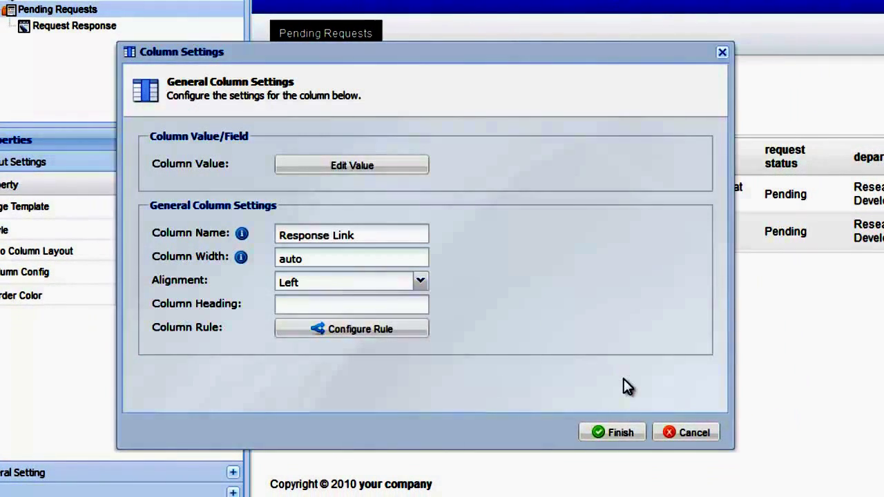
Step: Finish the Response Link column, save the column configuration and save the Manager's Portal workflow
left_click(620, 431)
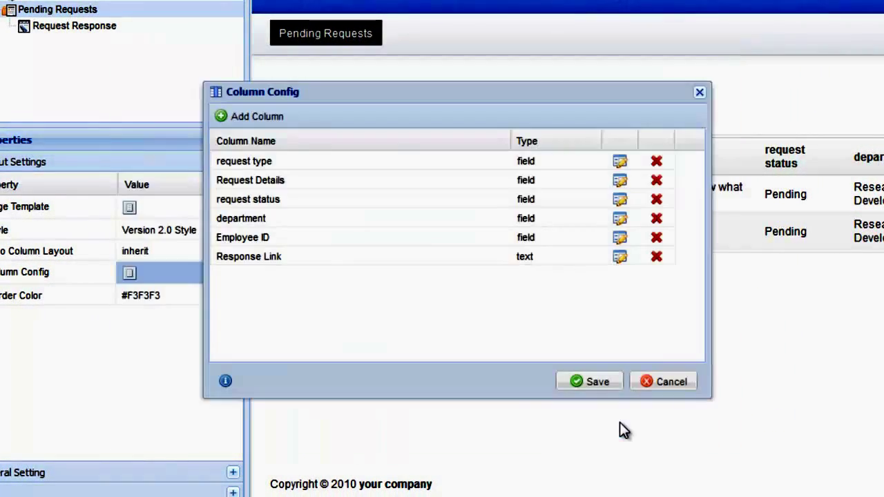
left_click(599, 387)
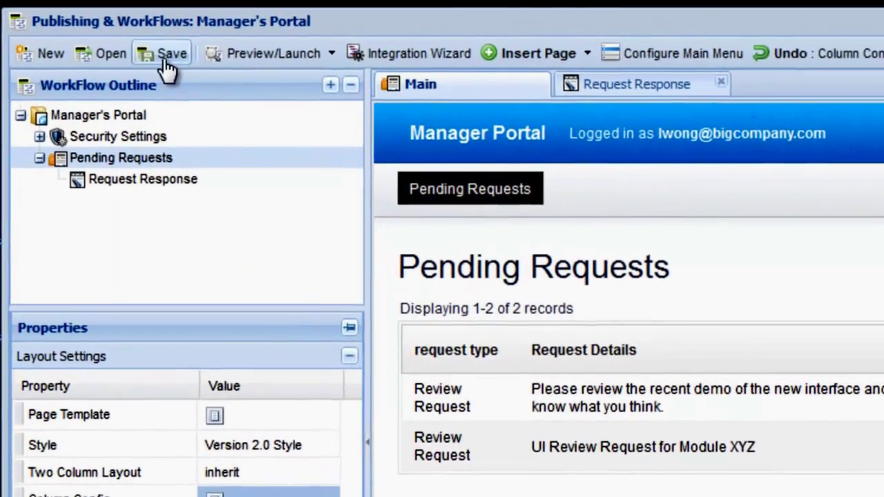
left_click(145, 51)
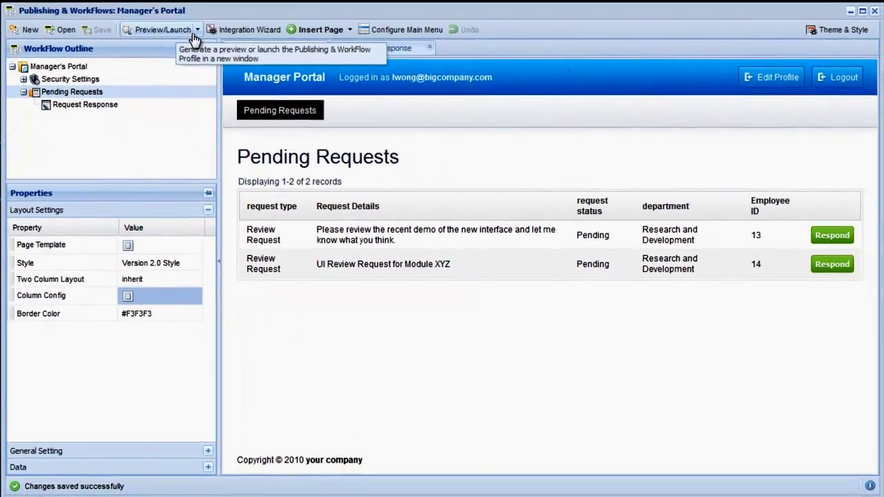
Step: Launch the live portal, log in with a manager's e-mail and password, check the response form for the Clark & Clark review request, and close the window
left_click(196, 32)
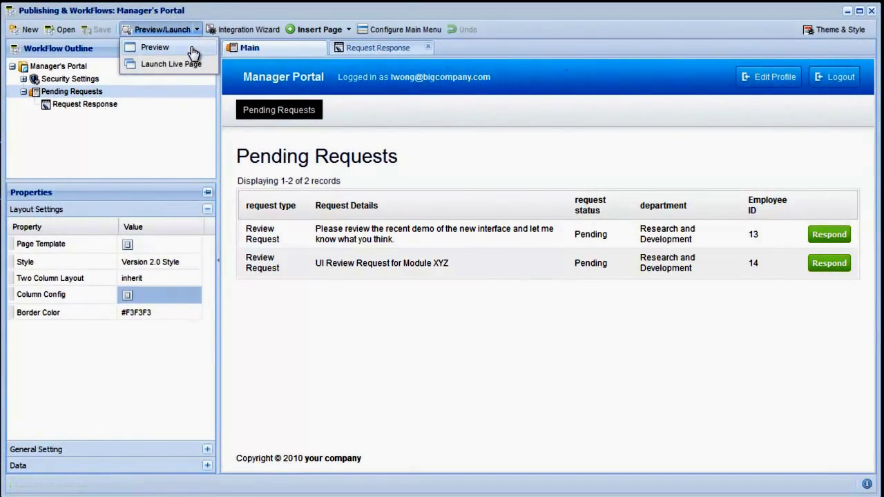
left_click(194, 65)
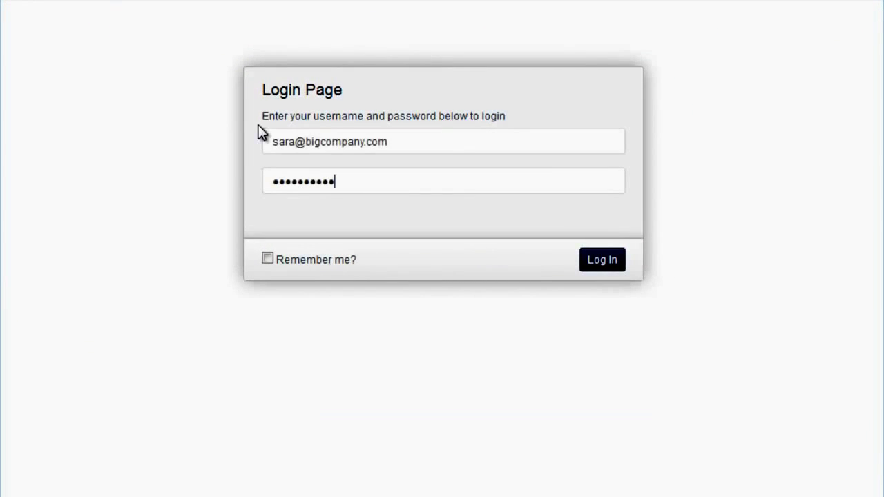
left_click(605, 260)
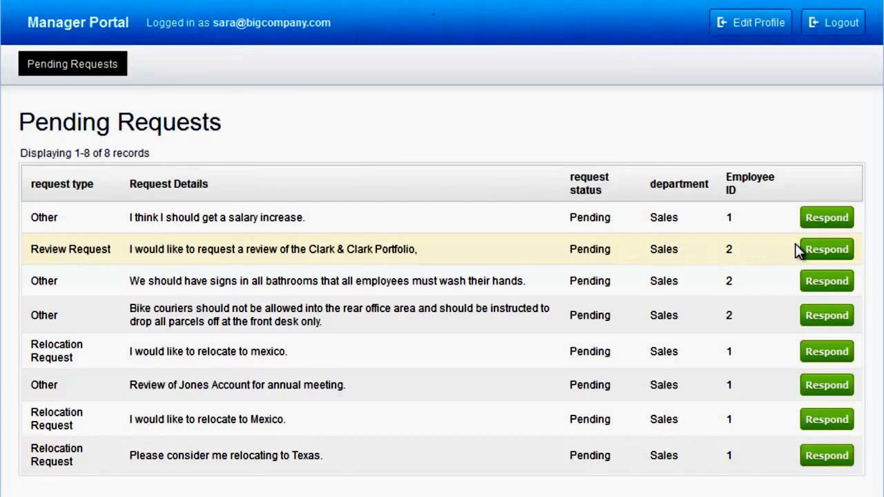
left_click(818, 249)
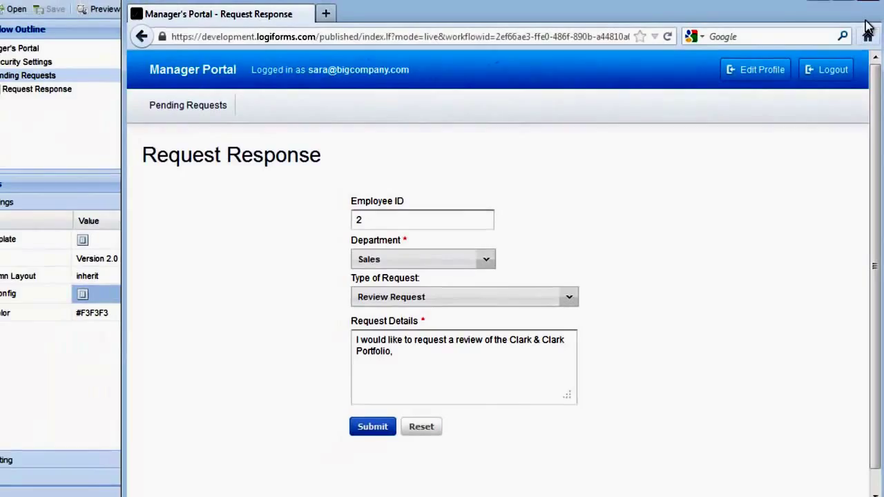
left_click(863, 16)
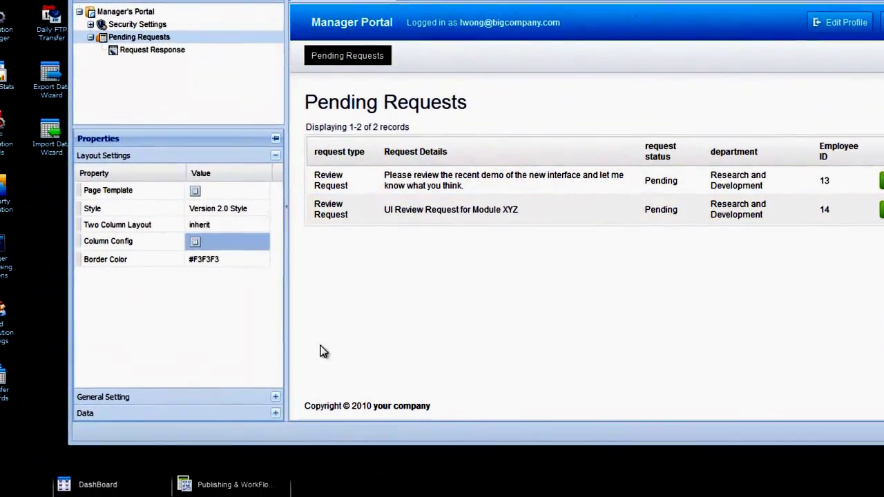
Step: Open the Employee Requests form from the DashBoard in the Form Designer
left_click(144, 485)
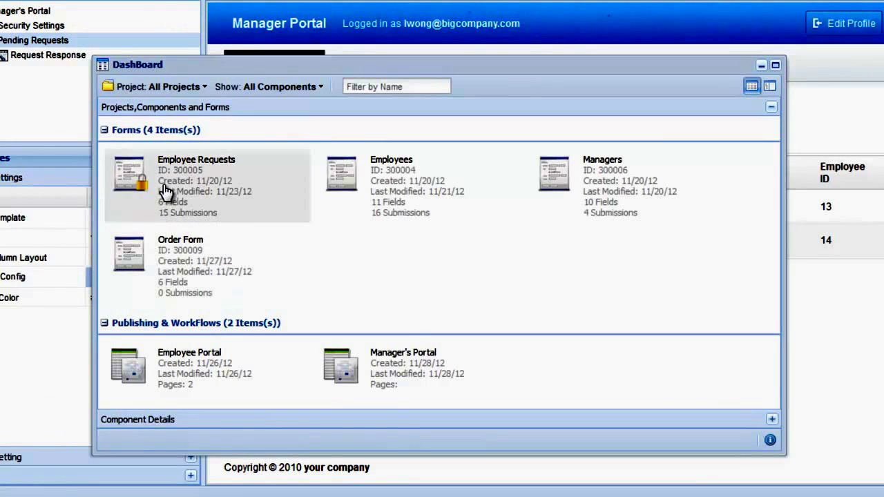
right_click(166, 190)
mouse_move(203, 198)
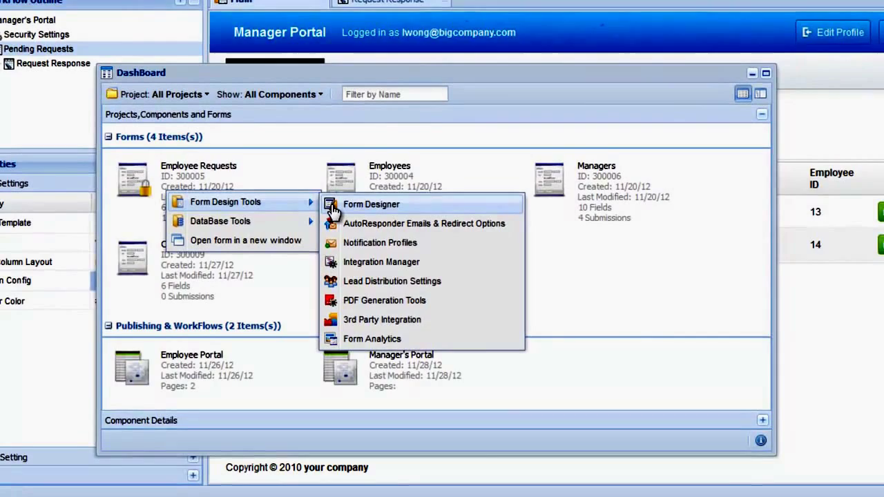
left_click(333, 209)
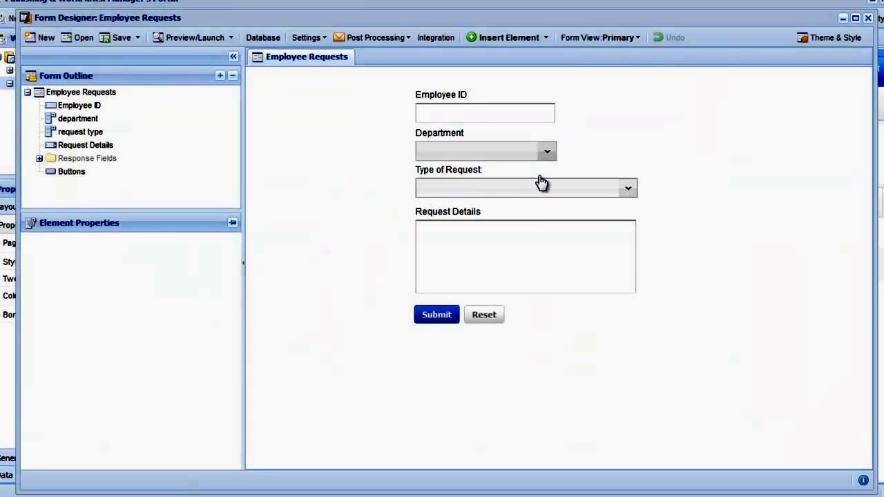
Step: Set the Outer Container's margin-left to 0 in the form's page theme and save the form
left_click(845, 41)
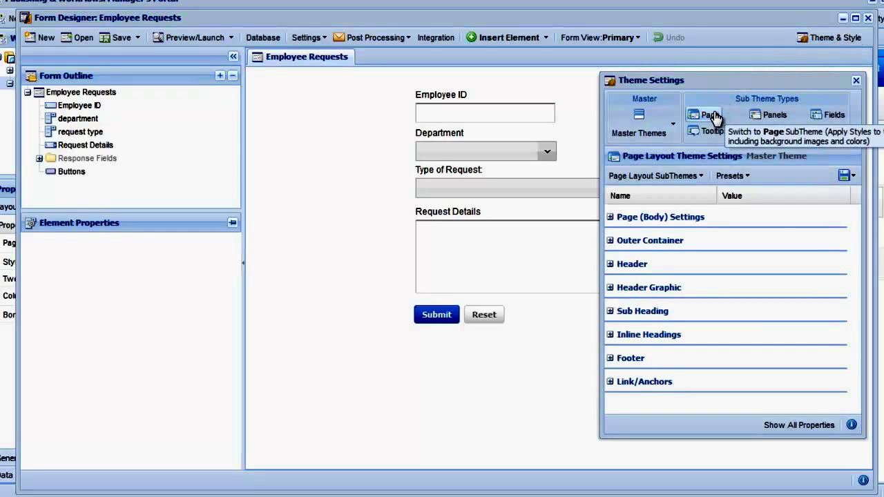
left_click(685, 241)
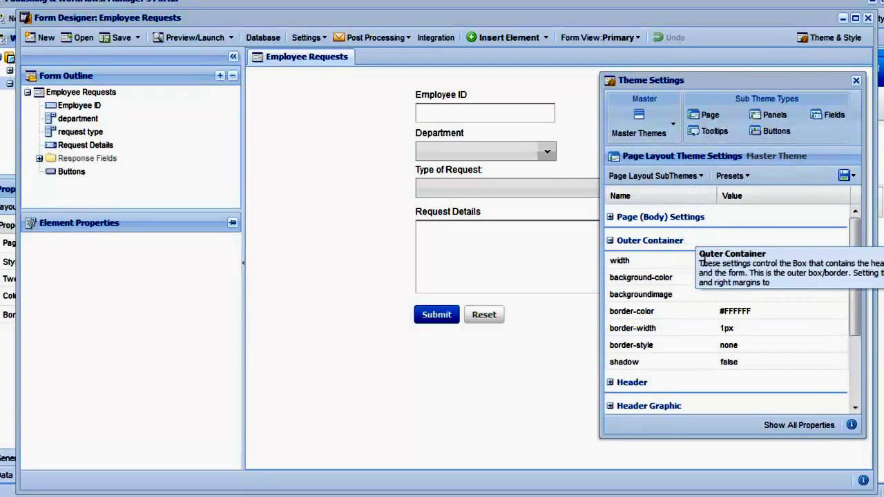
left_click(789, 429)
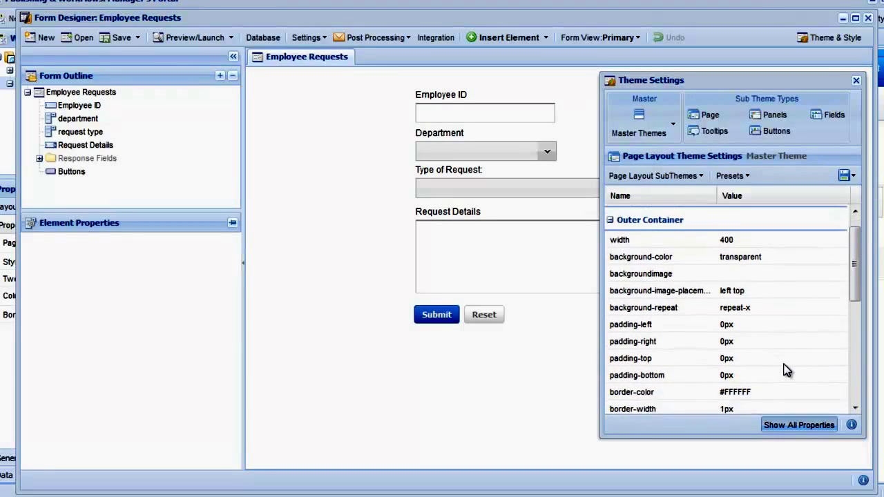
scroll(788, 371, "down", 4)
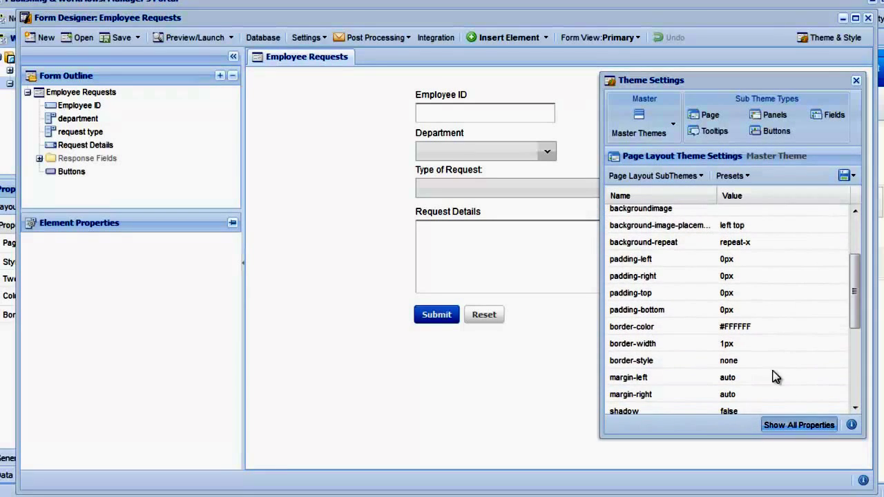
left_click(764, 375)
type("0")
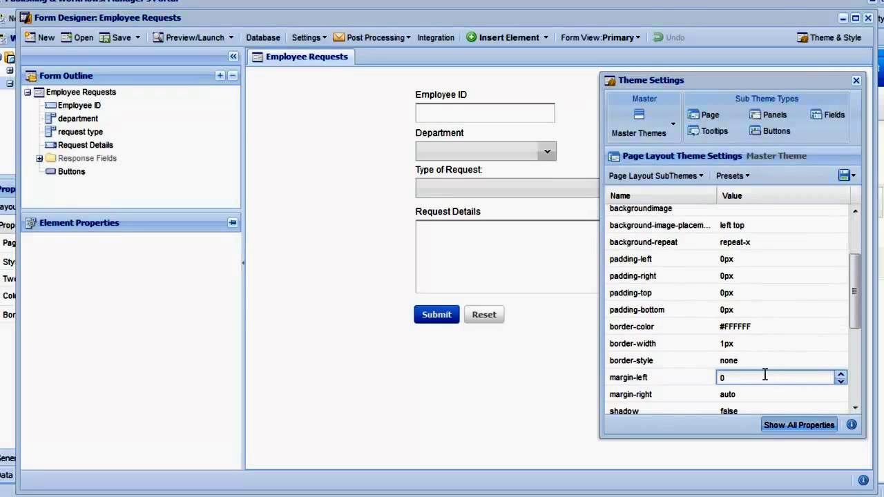
key("Return")
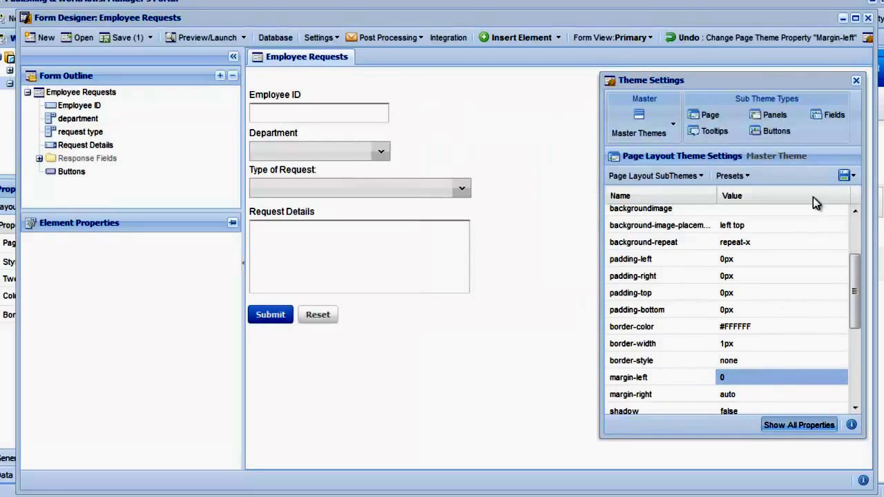
left_click(855, 82)
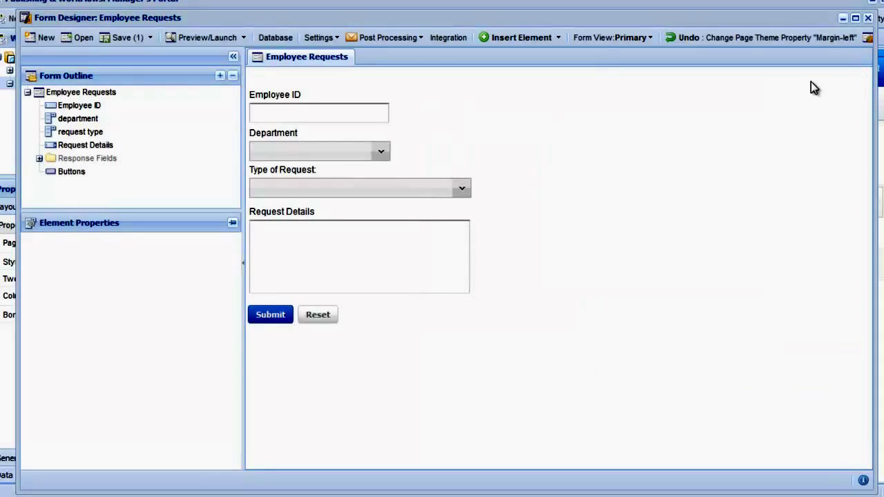
left_click(128, 41)
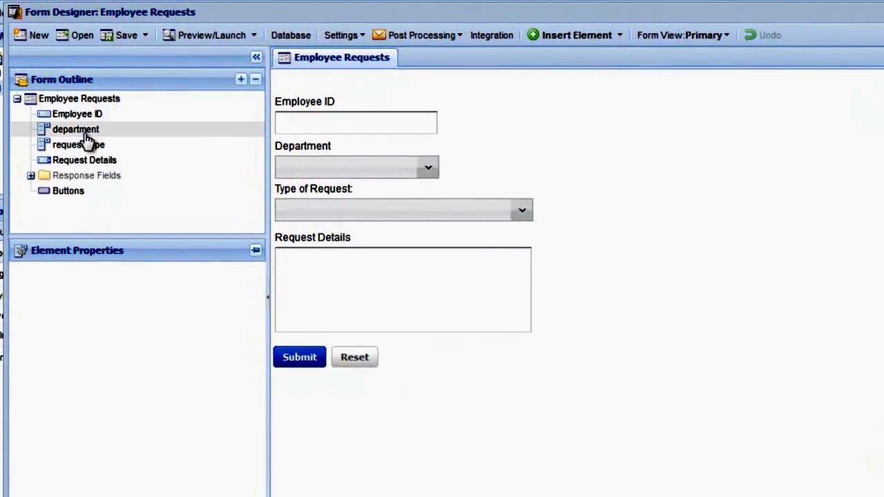
Step: Set the Hidden property of the Response Fields group to false
double_click(67, 177)
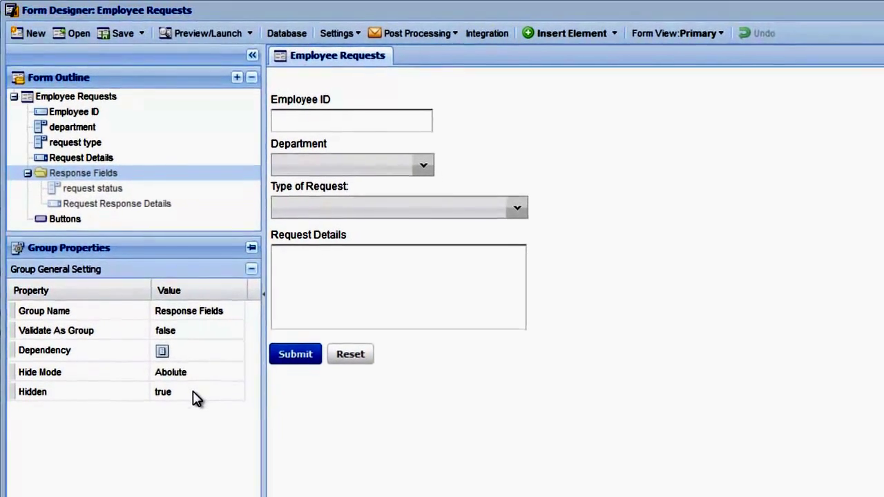
left_click(197, 393)
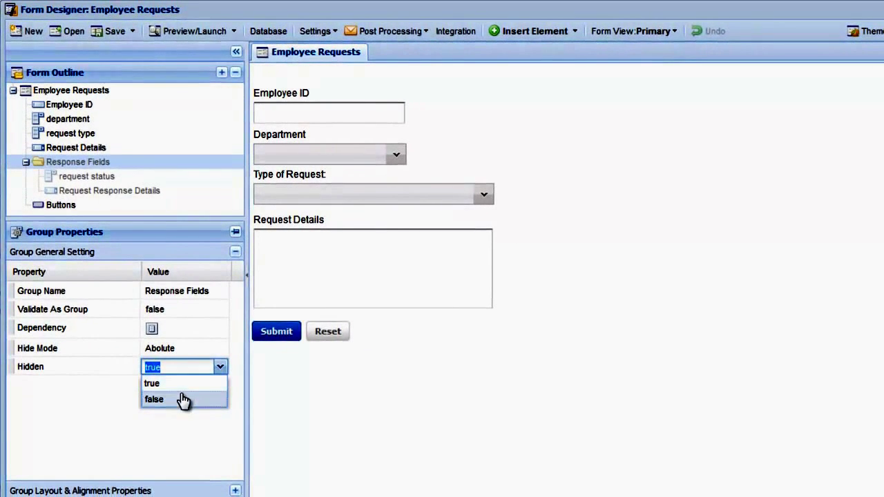
left_click(183, 400)
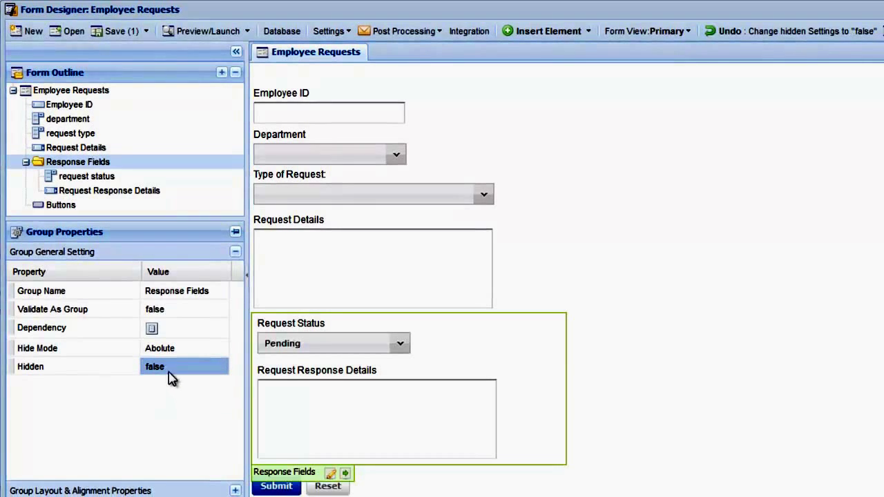
Step: Try a dependency on the Response Fields group where Form Display/Access Mode equals WorkFlow - Edit Page, and undo the group's changes
left_click(152, 330)
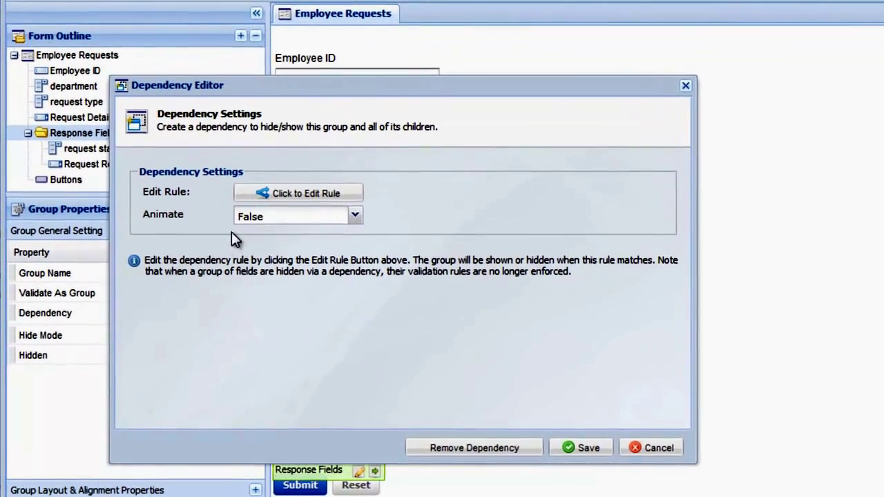
left_click(261, 196)
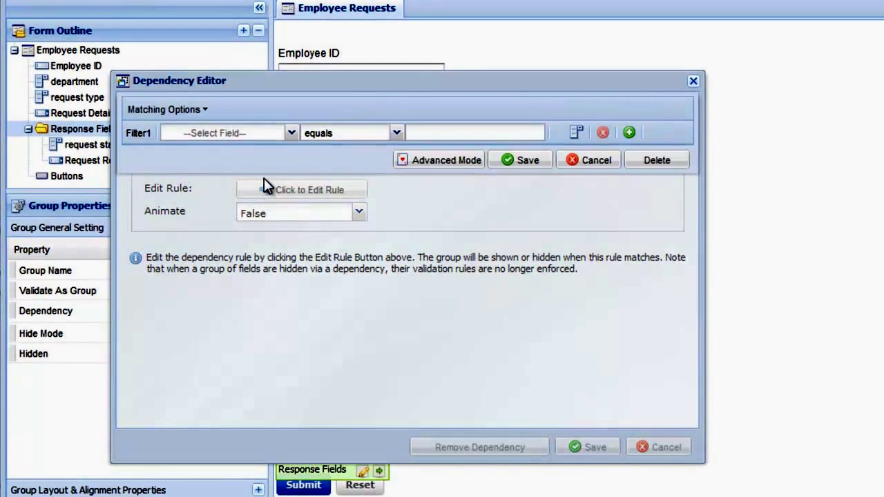
left_click(290, 134)
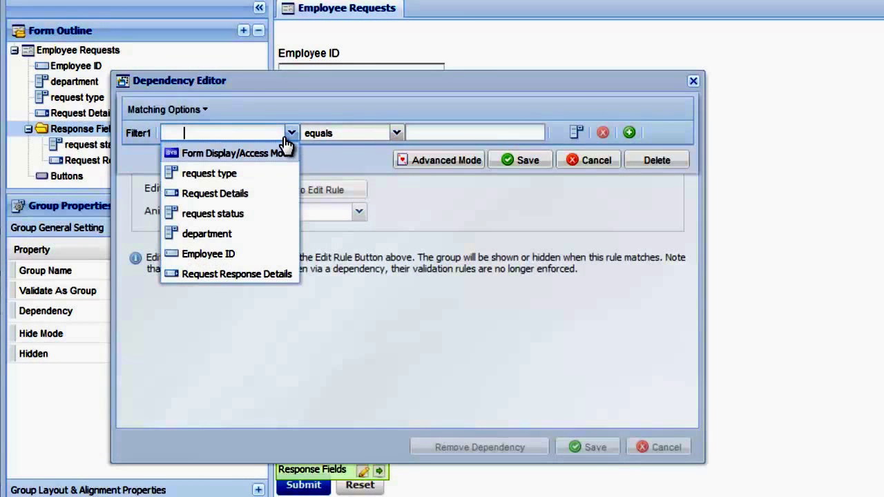
left_click(275, 153)
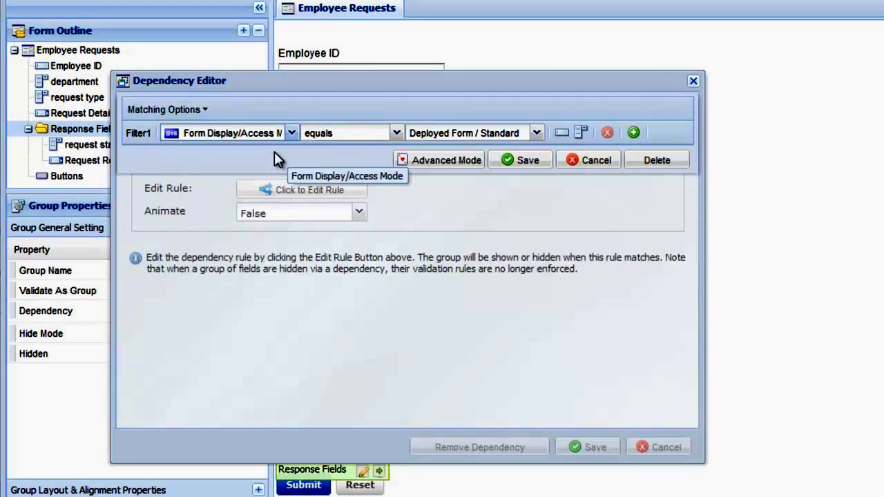
left_click(452, 138)
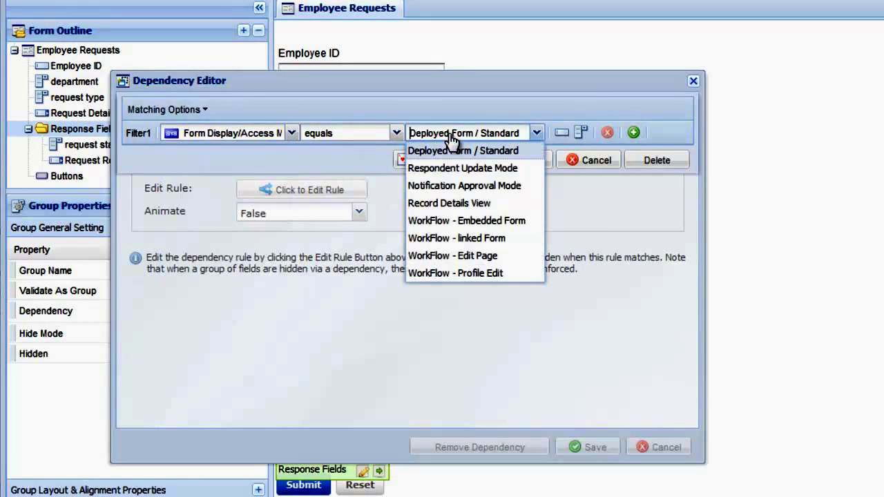
left_click(467, 256)
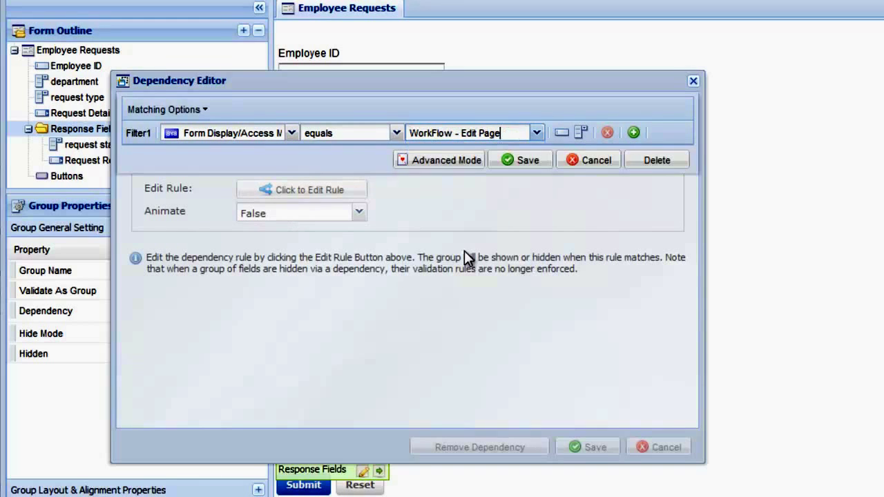
left_click(514, 163)
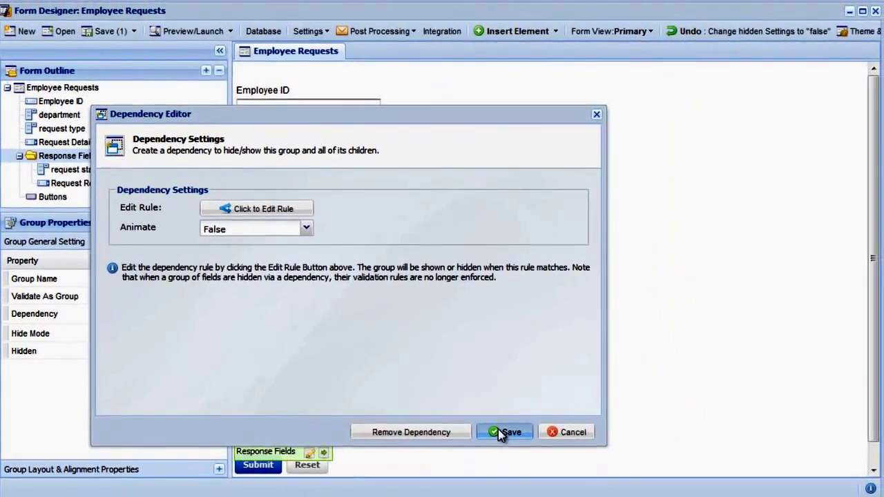
left_click(498, 429)
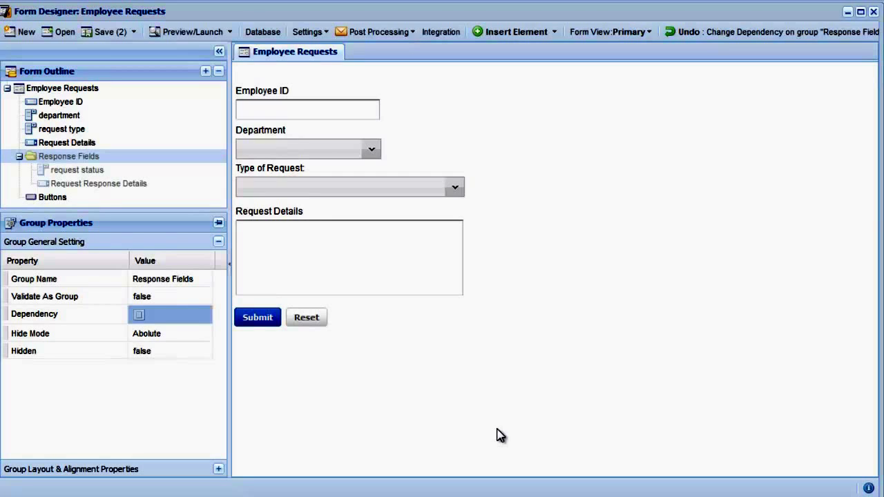
left_click(733, 44)
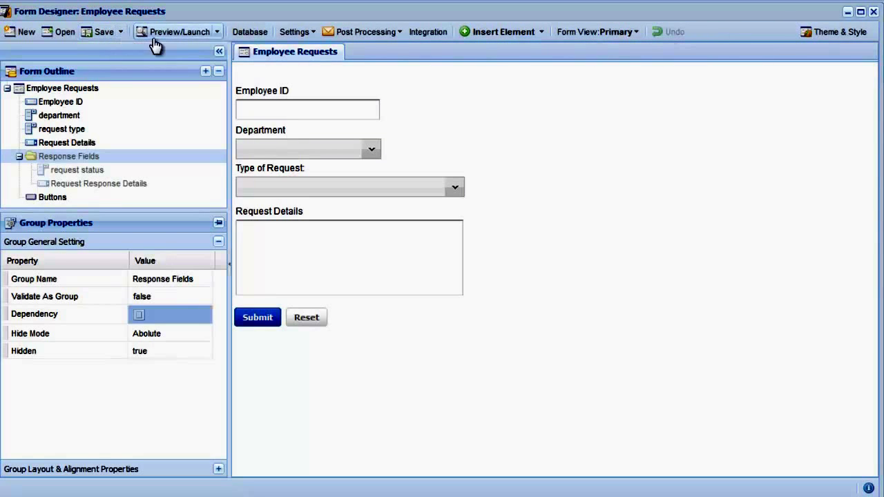
Step: Create a form view named Manager's Response View from a copy of the primary form and open it
left_click(632, 32)
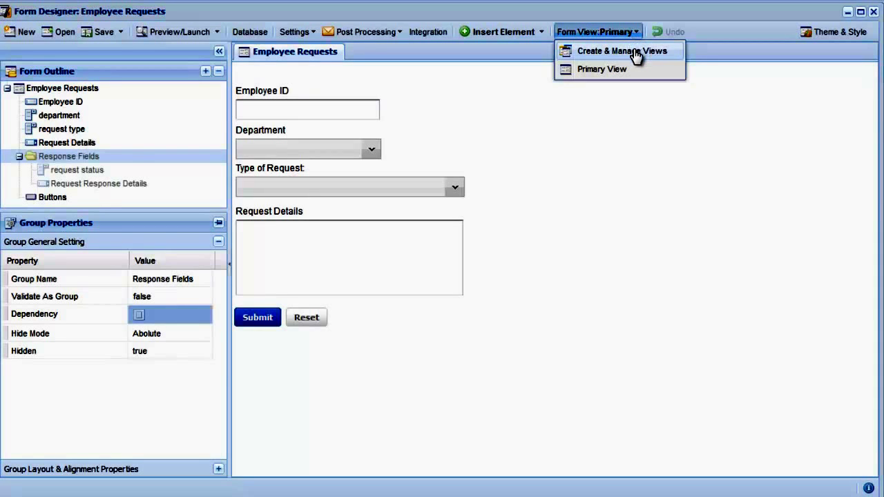
left_click(634, 49)
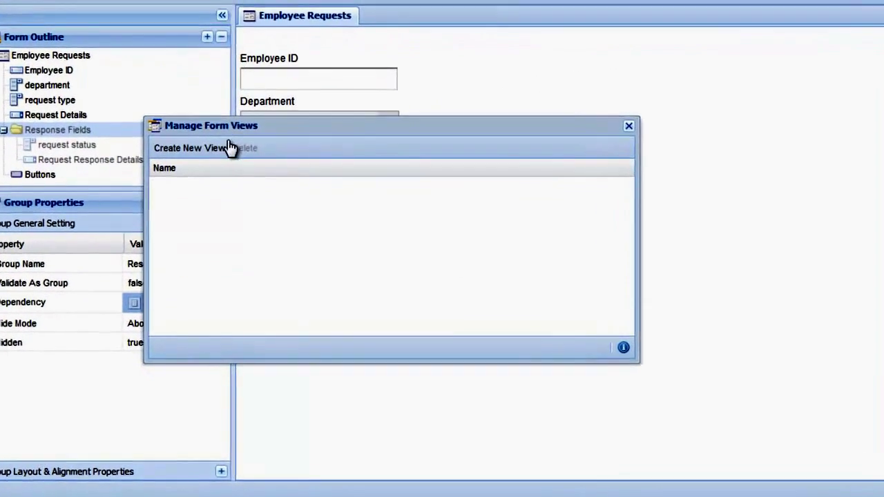
left_click(224, 146)
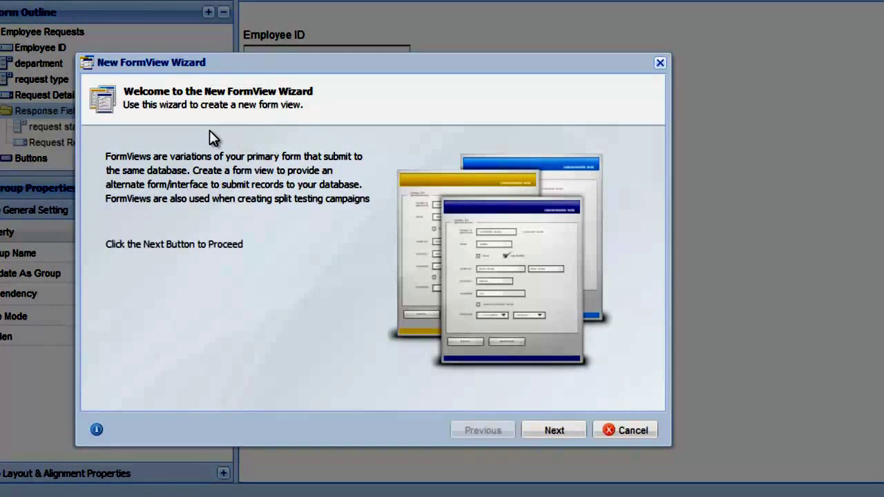
left_click(572, 437)
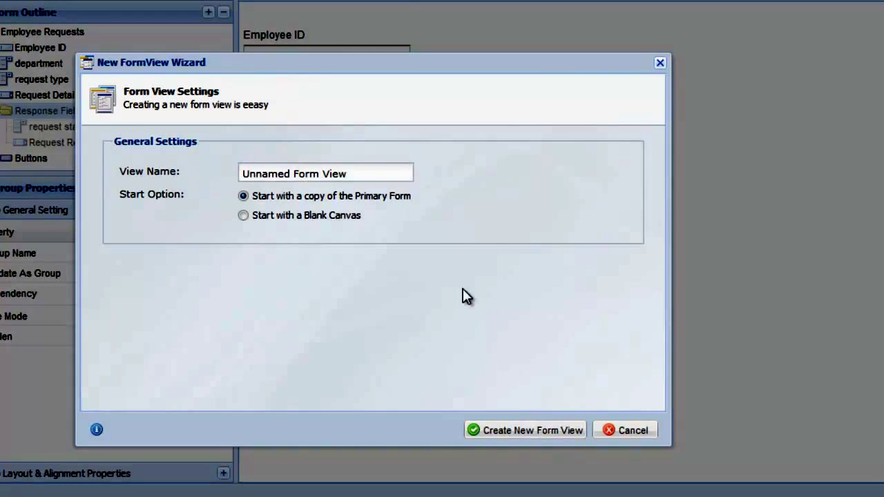
triple_click(378, 173)
type("Manager's Response View")
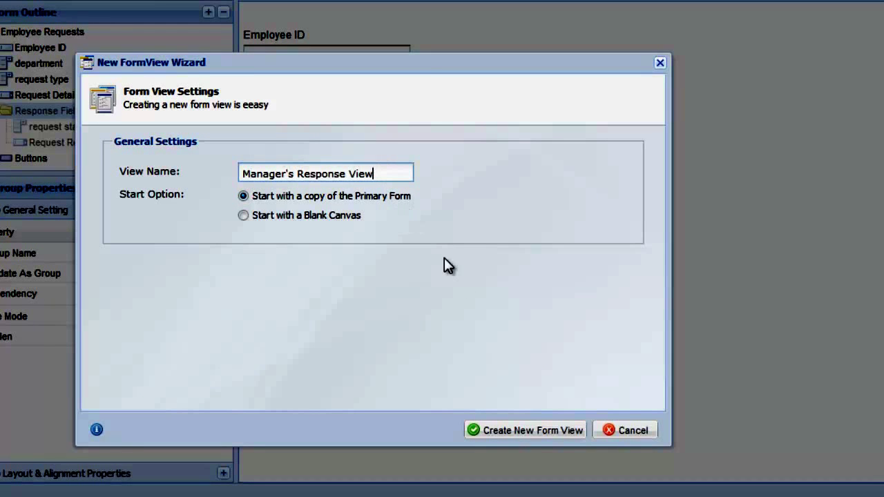
left_click(559, 432)
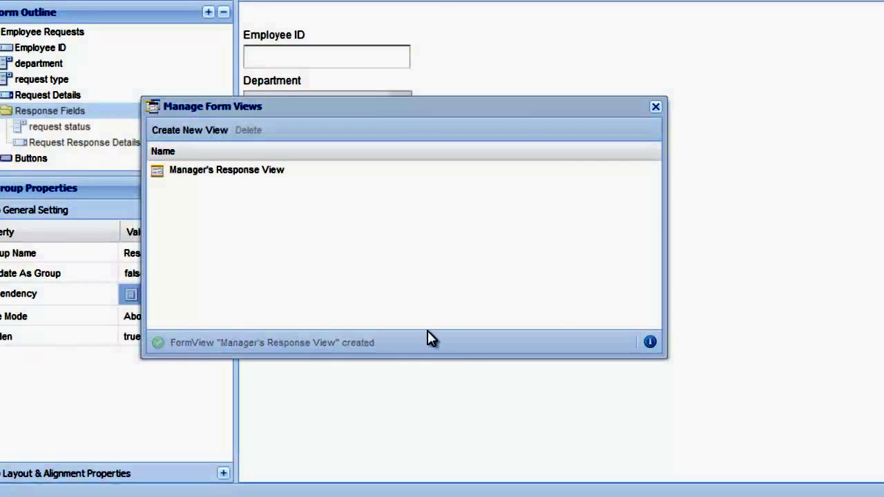
double_click(253, 182)
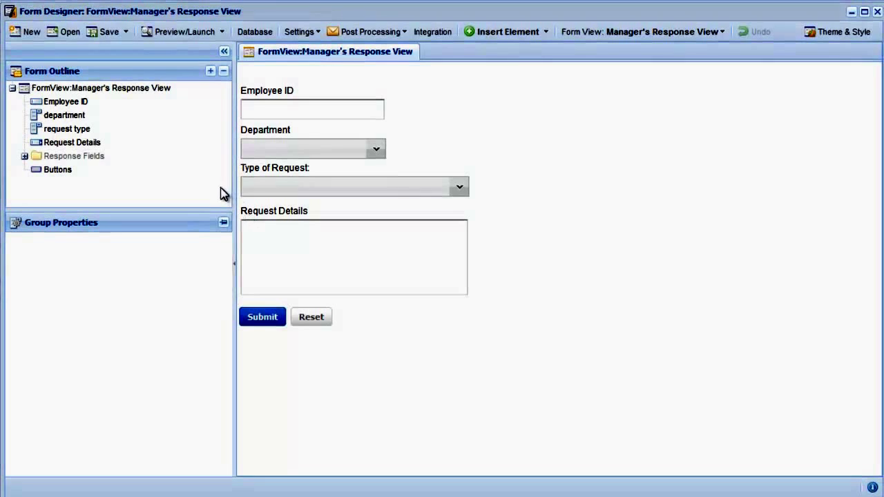
Step: Set Hidden to true for the Employee ID, department, request type and Request Details fields together
left_click(142, 103)
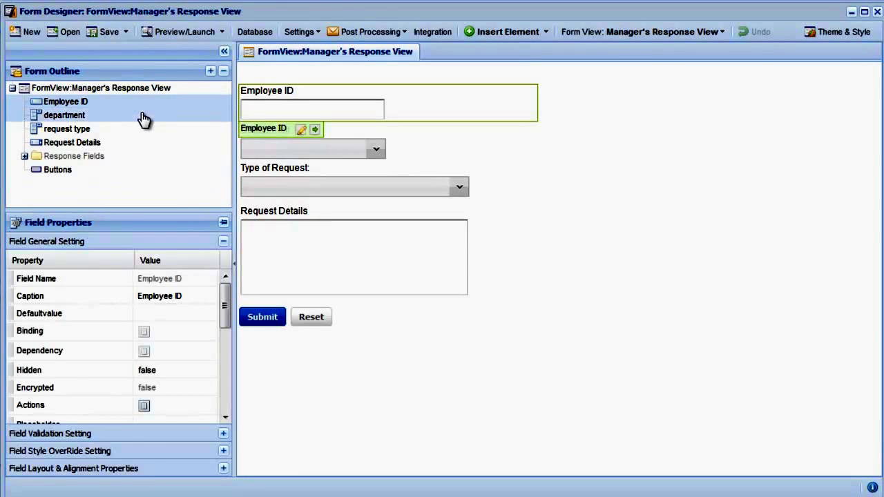
left_click(142, 118, "ctrl")
left_click(142, 130, "ctrl")
left_click(143, 143, "ctrl")
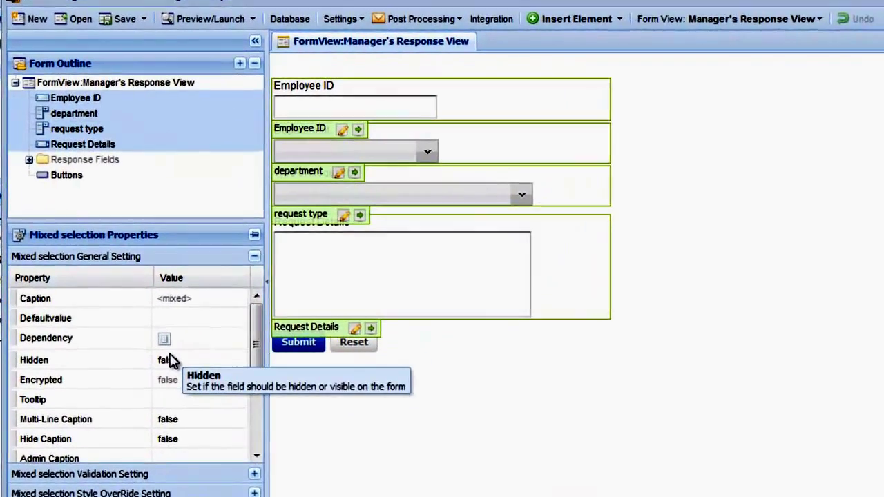
left_click(171, 359)
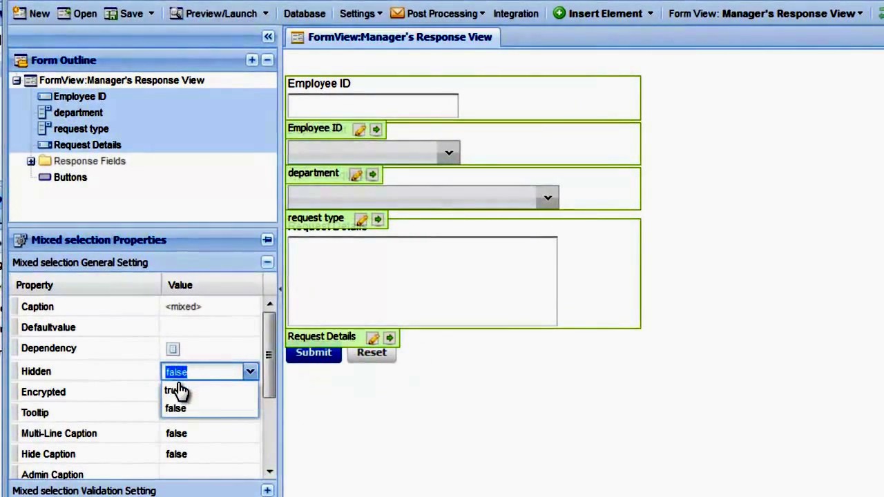
left_click(177, 388)
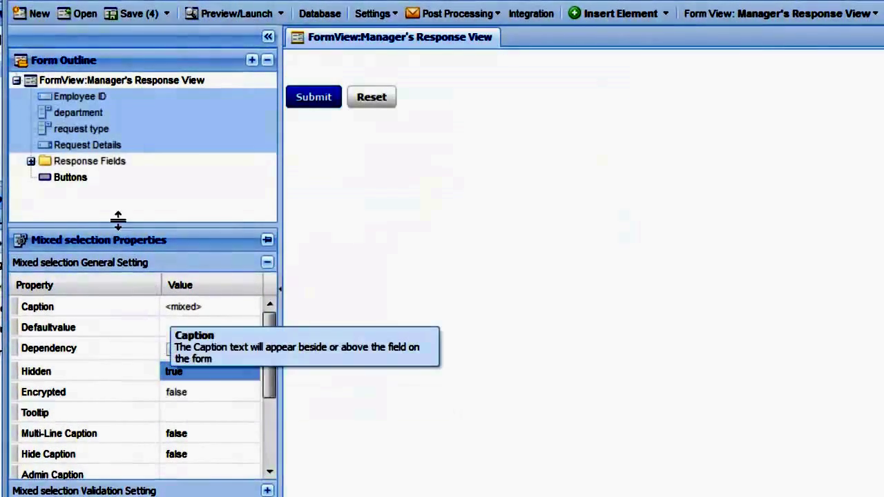
Step: Set the Response Fields group's Hidden property to false in the Manager's Response View
double_click(98, 165)
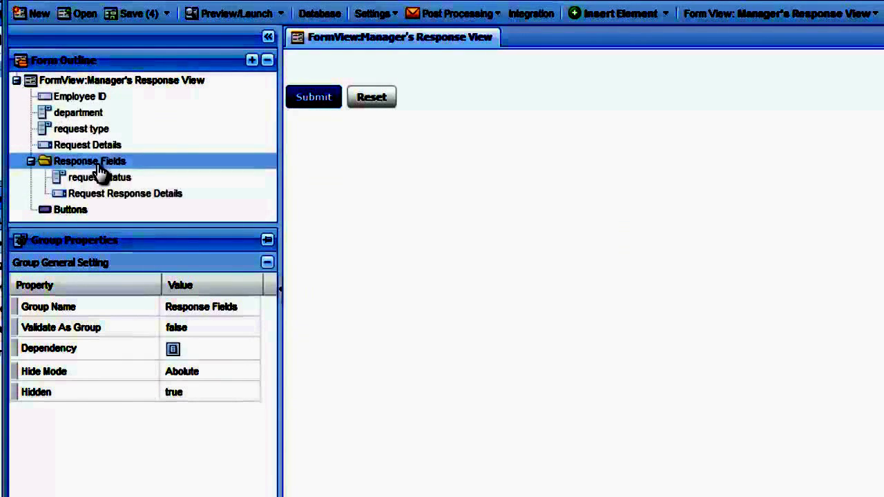
left_click(191, 394)
left_click(193, 428)
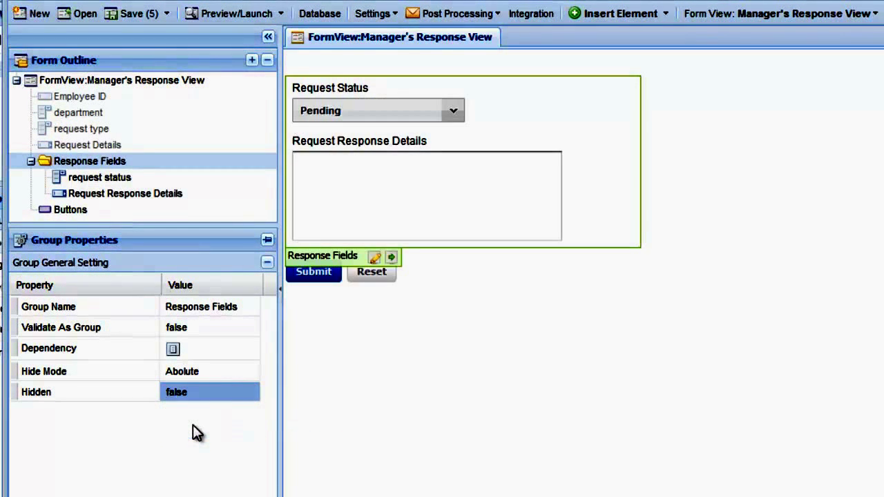
Step: Insert a Text or Graphic element after the Request Details field and set its type to Free Text
right_click(110, 152)
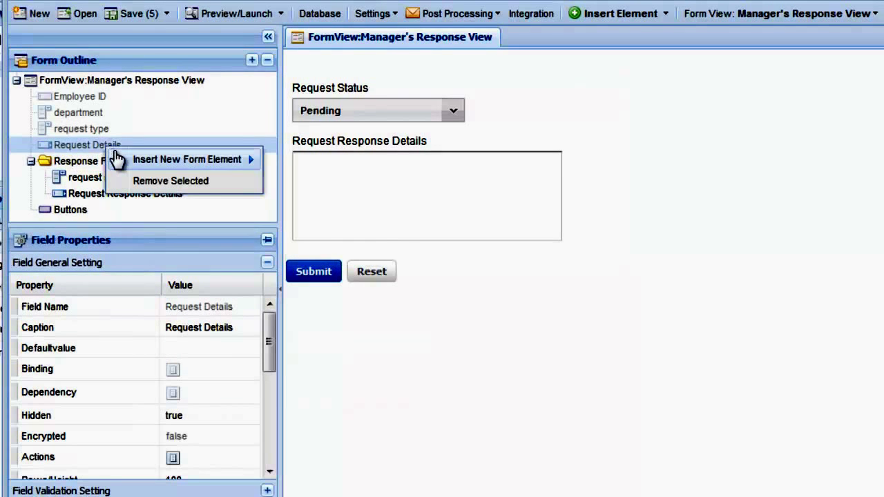
mouse_move(116, 159)
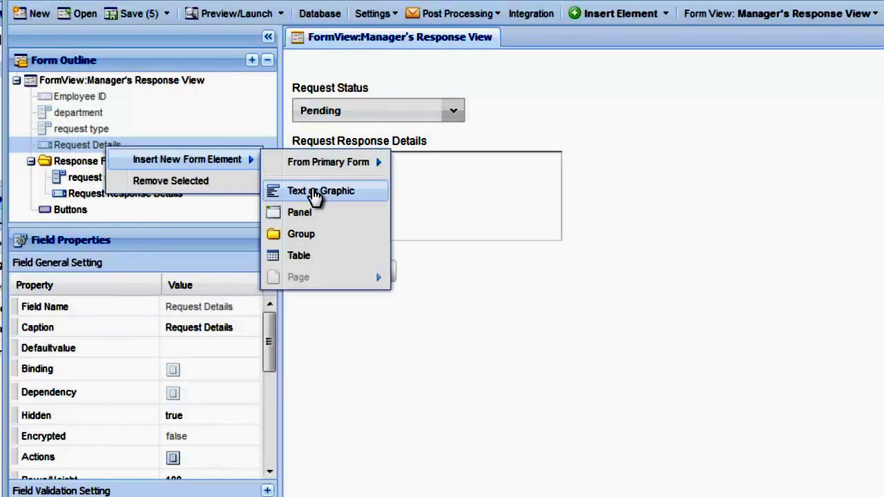
left_click(314, 195)
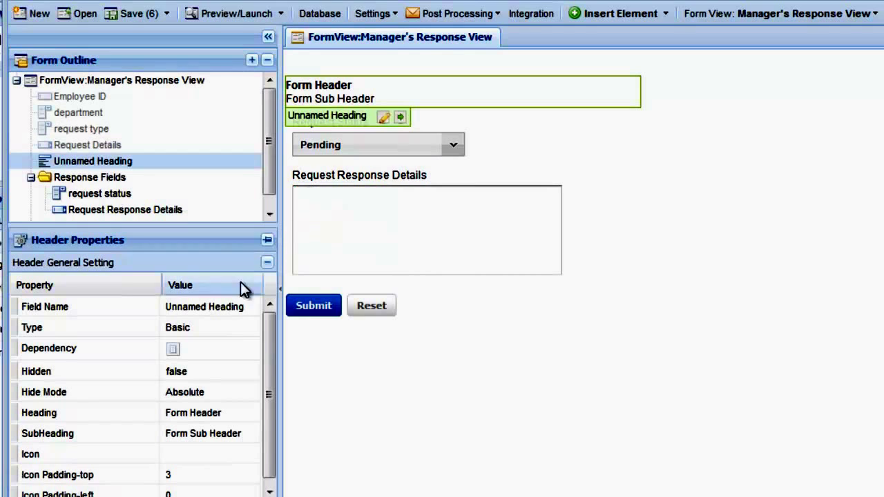
left_click(215, 326)
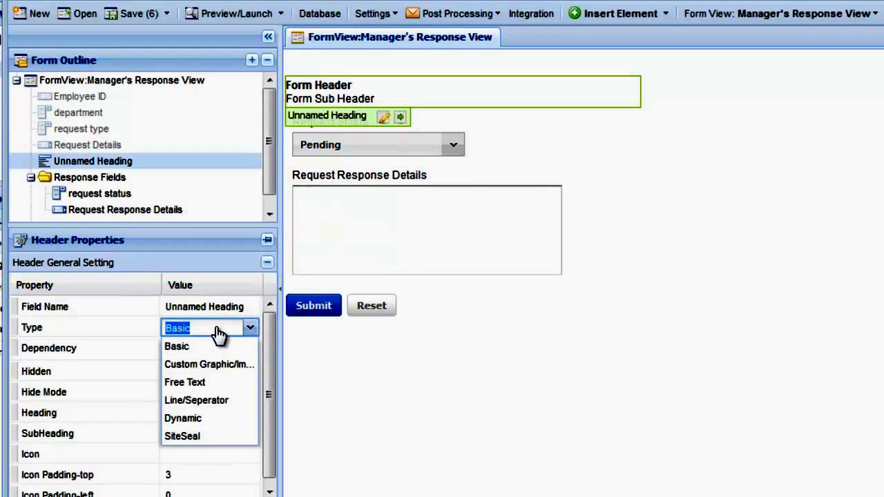
left_click(214, 382)
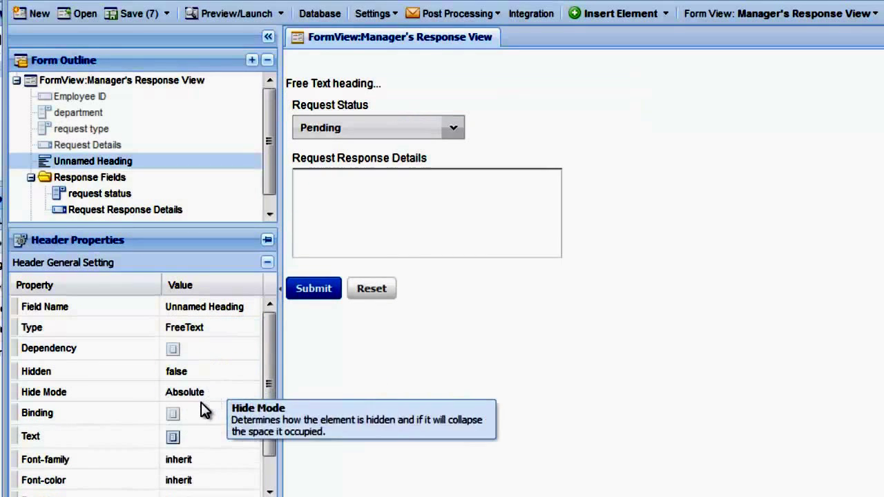
Step: Replace the heading's text with the lines "Request Type: [request type]" and "Request Details: [Request Details]", using field wildcards, and save it
left_click(173, 437)
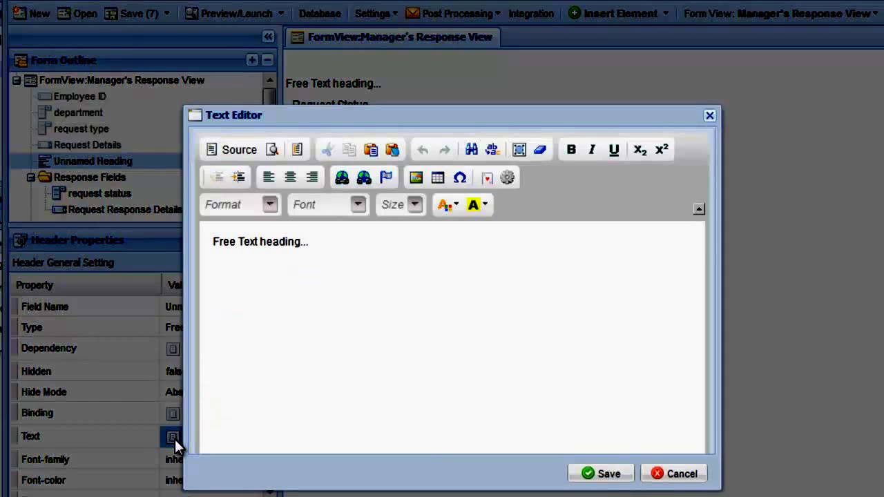
triple_click(211, 242)
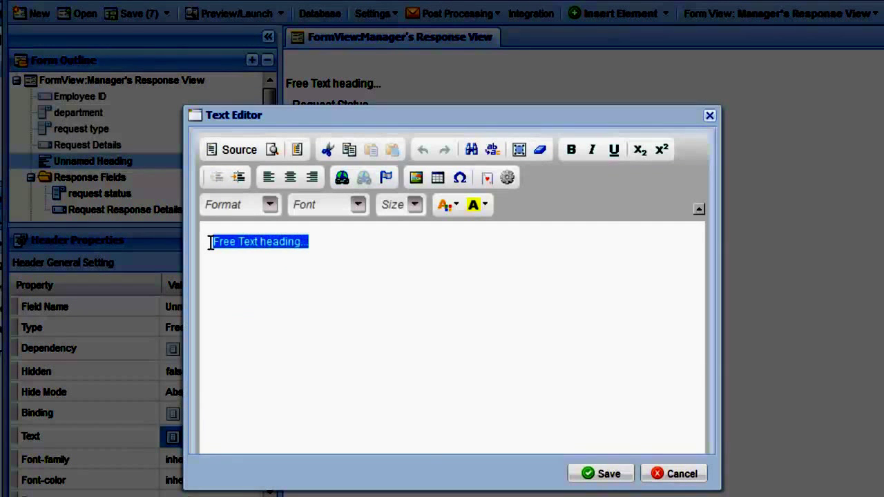
type("Reques")
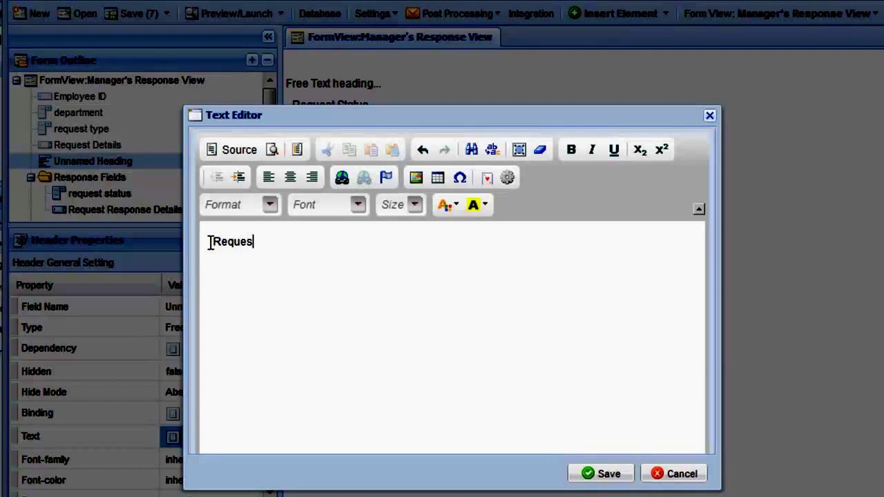
type("t Typ")
type("e: [request type")
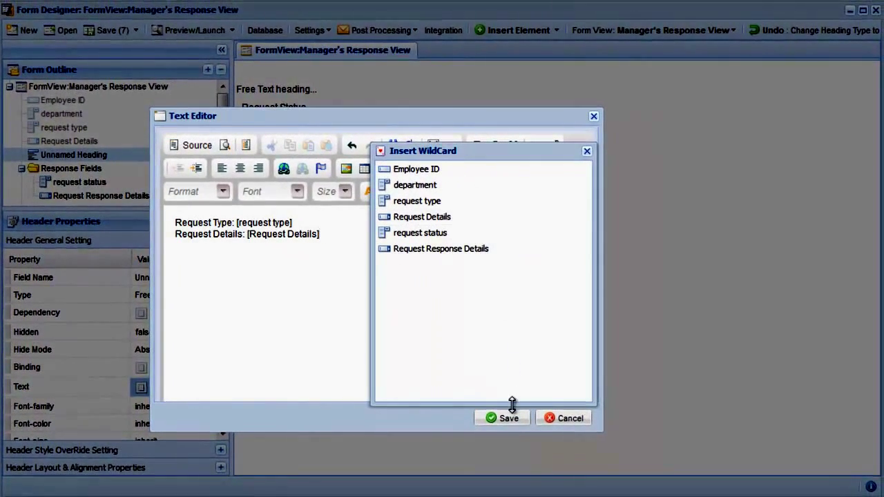
left_click(513, 420)
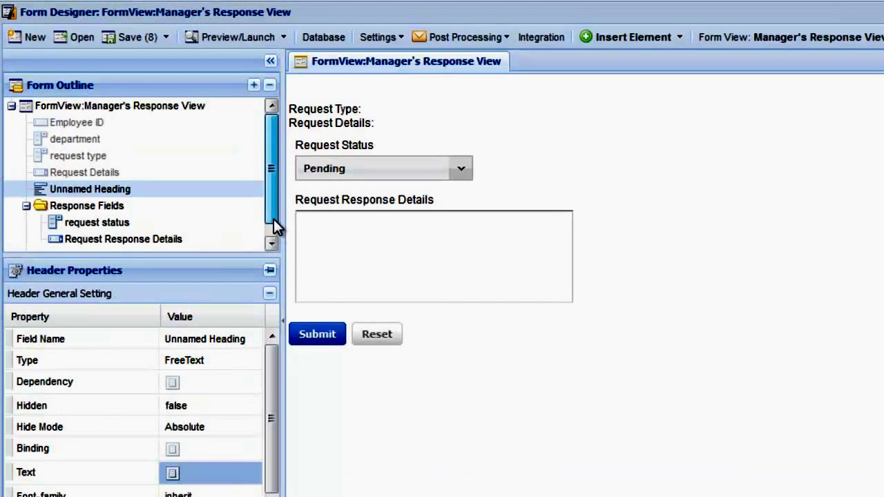
Step: Change the Submit Label of the form's Buttons element to "Submit Response"
left_click_drag(274, 219, 274, 238)
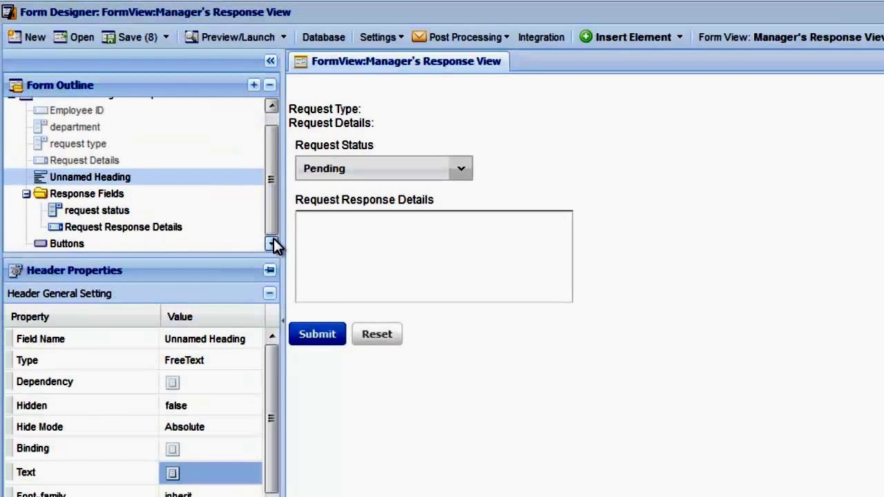
left_click(253, 247)
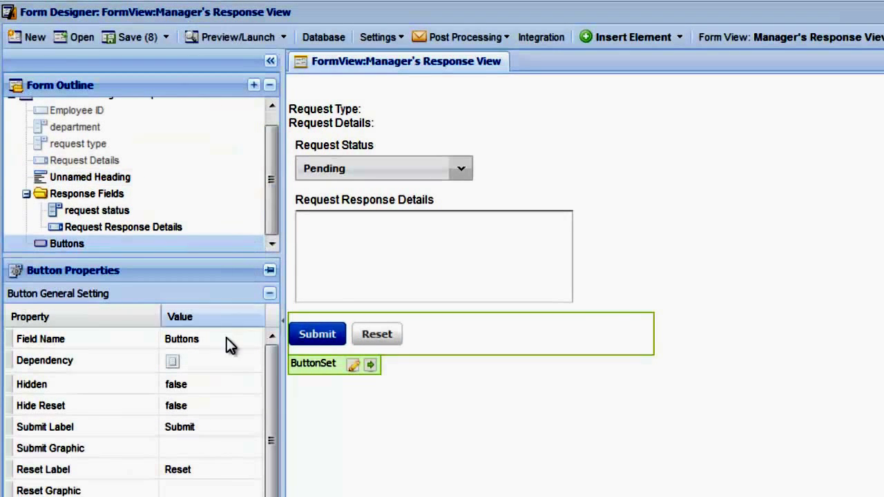
left_click(204, 427)
left_click(204, 427)
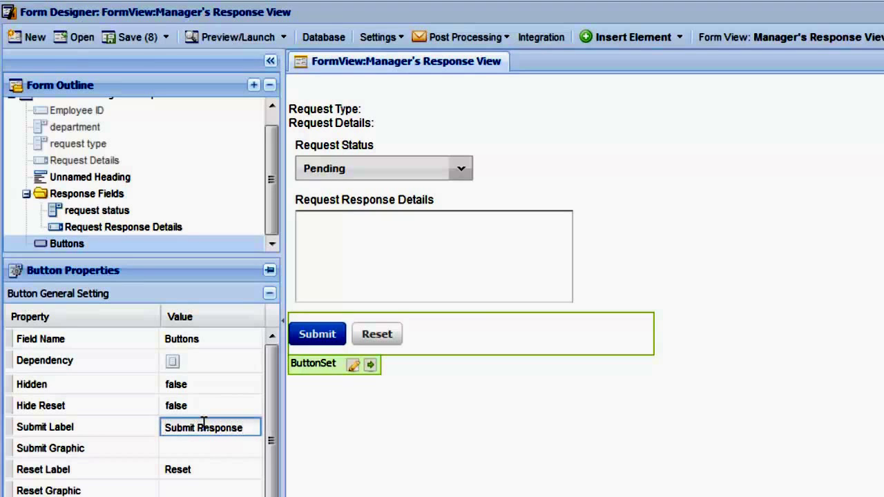
Step: Complete the Submit Label as "Submit Response", set the Buttons element's Hide Reset property to true, and save the form view
type("Response")
key("Return")
left_click(199, 410)
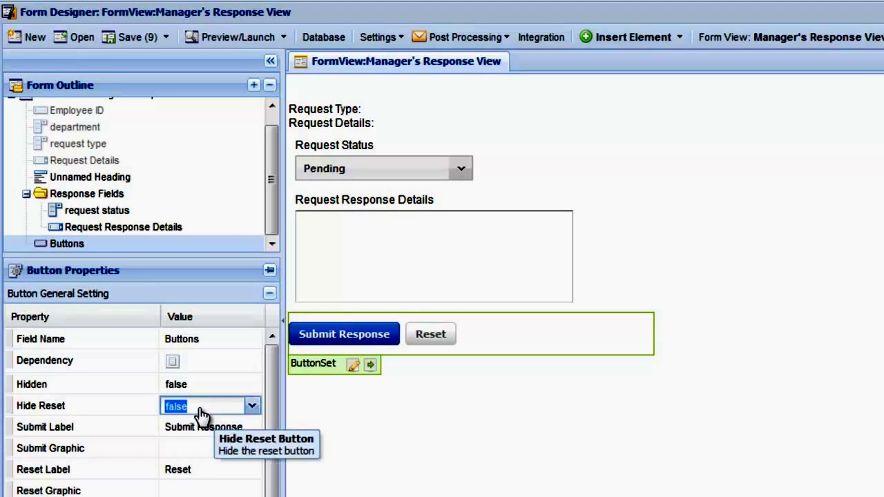
left_click(199, 412)
left_click(199, 424)
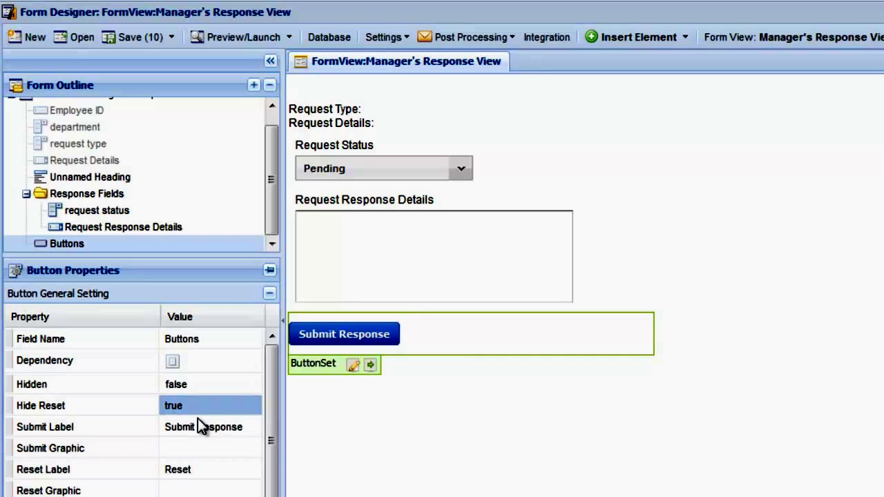
left_click(139, 42)
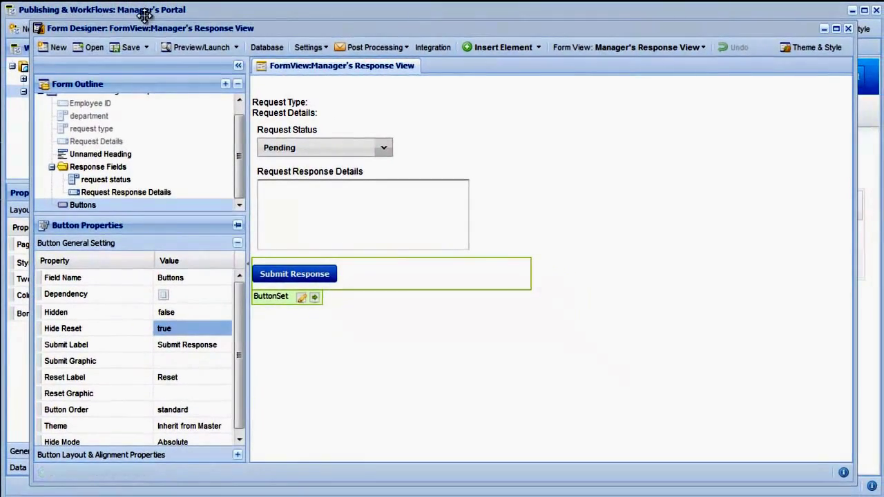
Step: In the Manager's Portal workflow, set the FormView of the Request Response page's Default Field Set to Manager's Response View and save
left_click(144, 16)
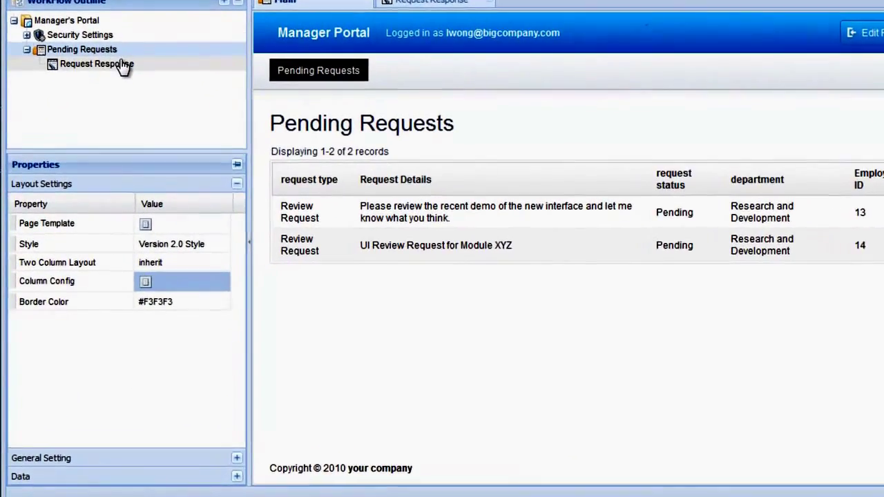
left_click(107, 104)
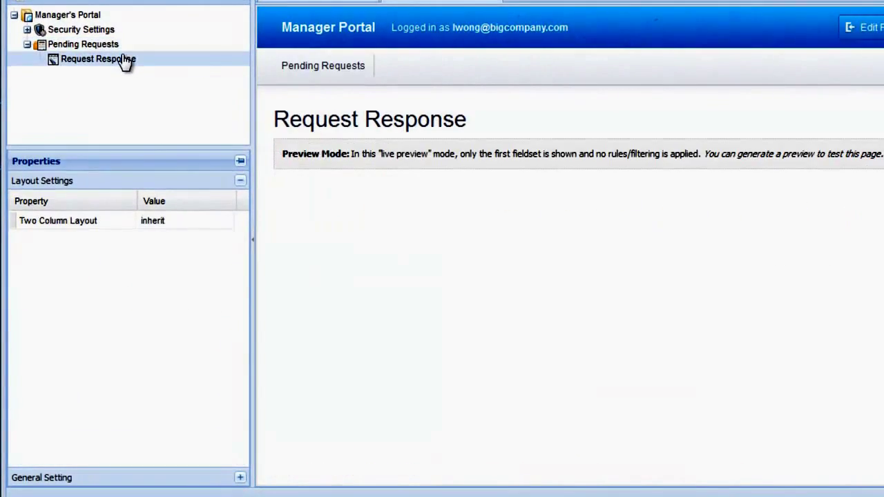
left_click(111, 477)
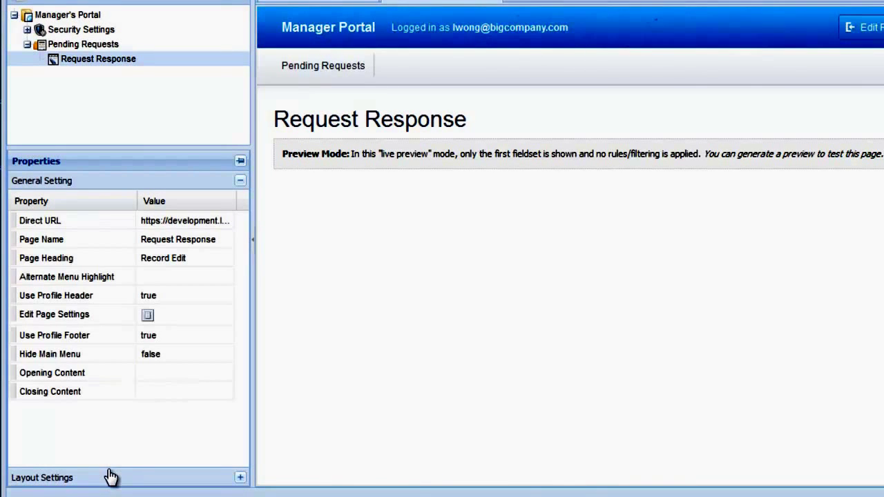
left_click(149, 316)
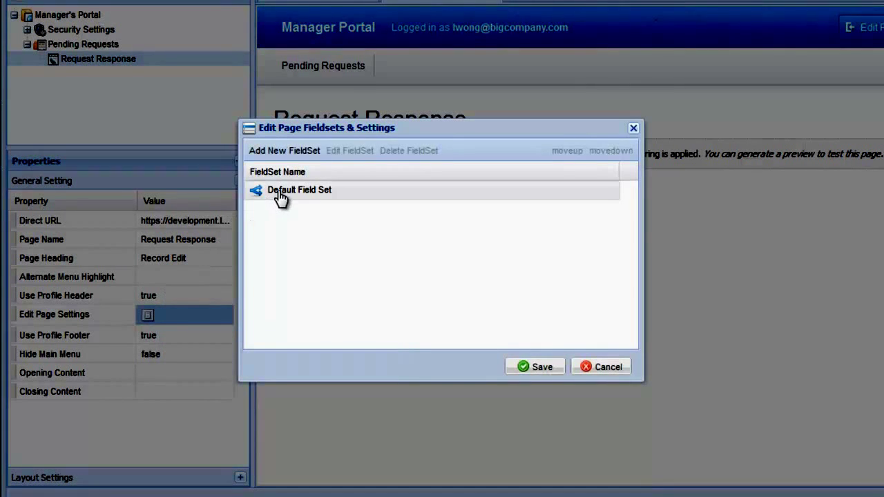
double_click(279, 198)
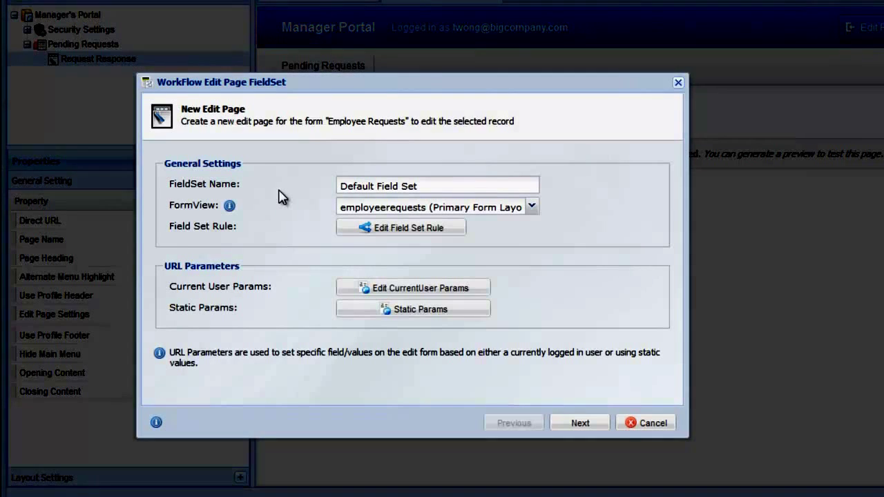
left_click(347, 209)
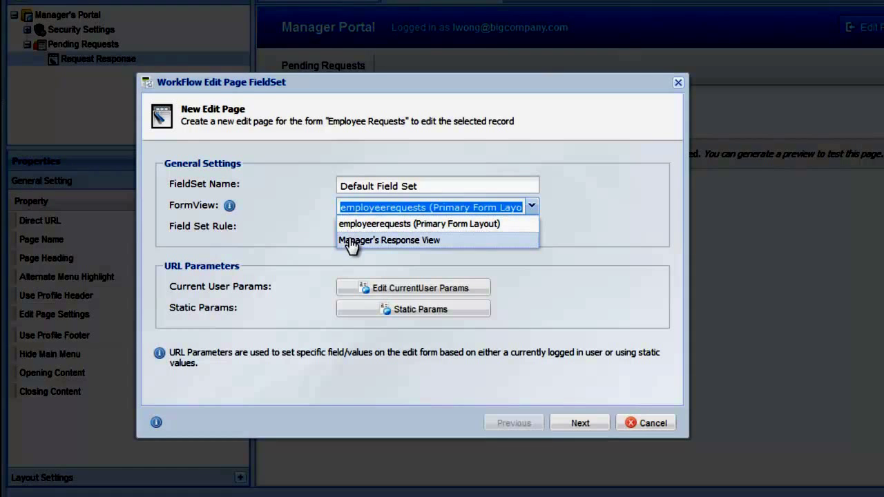
left_click(353, 242)
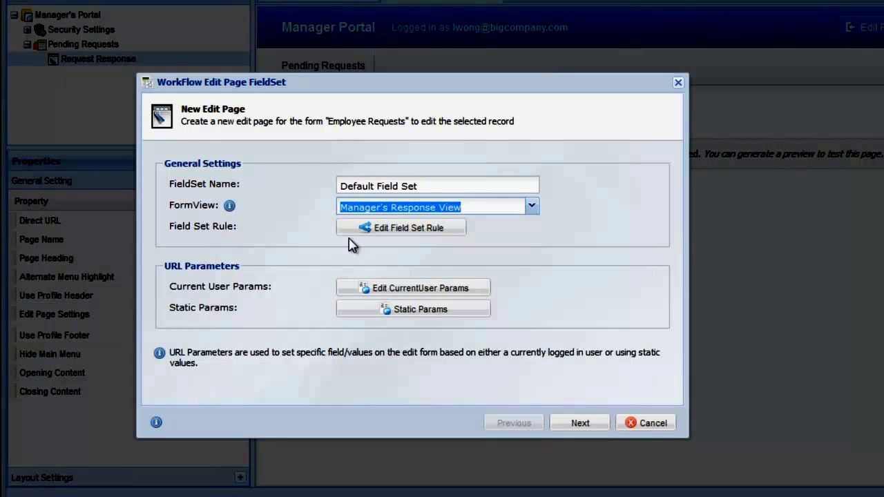
left_click(580, 424)
left_click(584, 424)
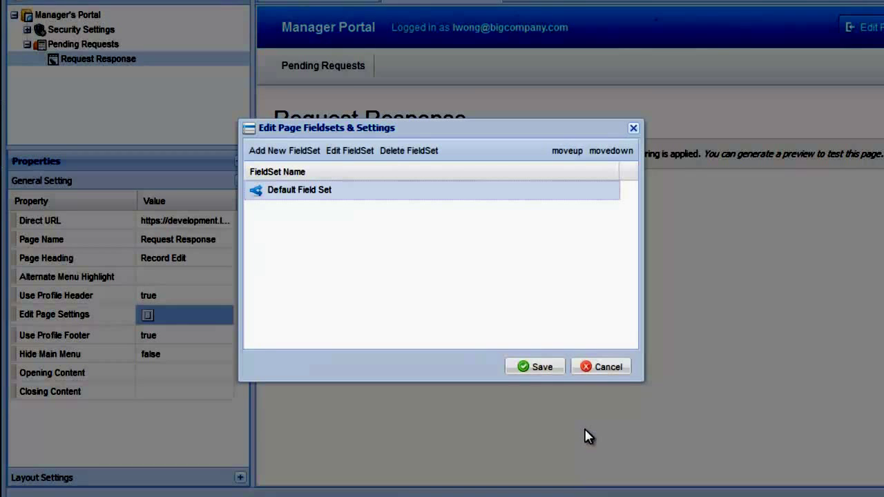
left_click(544, 367)
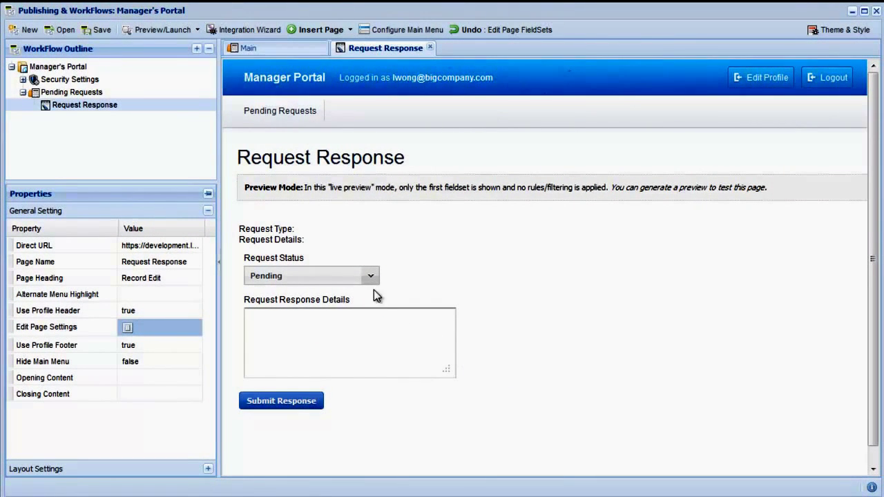
left_click(99, 31)
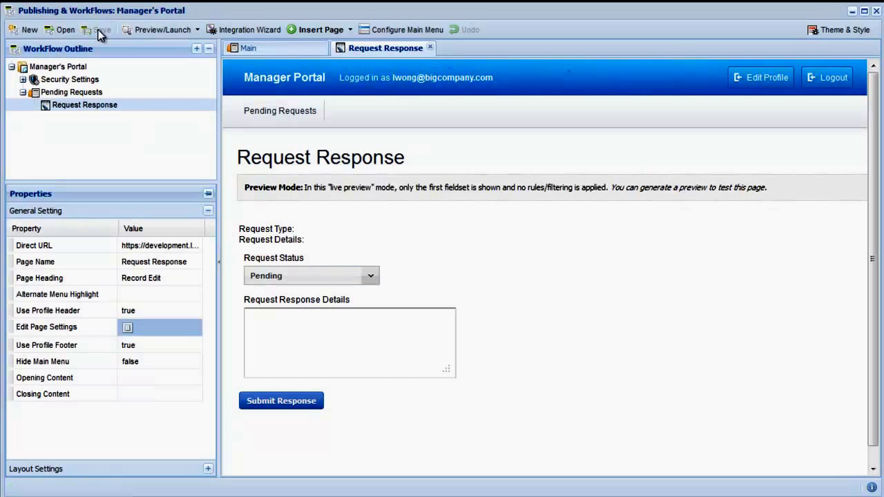
Step: Launch the Manager's Portal and open the response form for the salary increase request
left_click(193, 31)
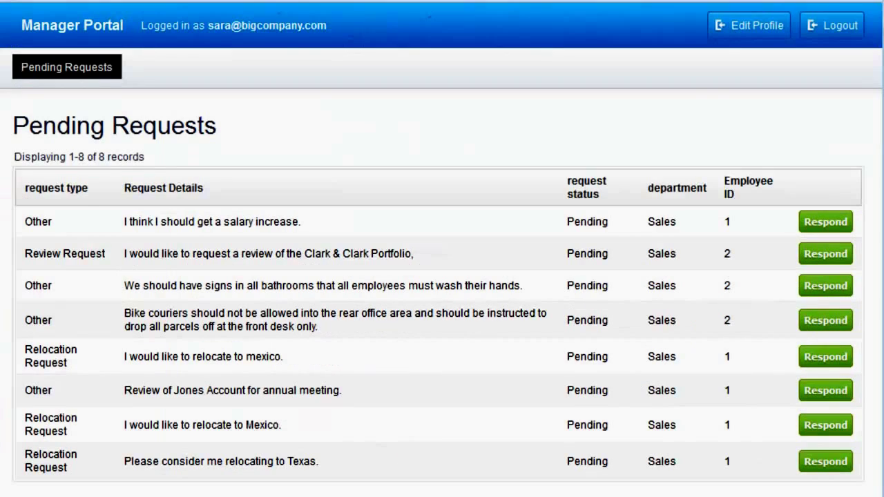
left_click(828, 223)
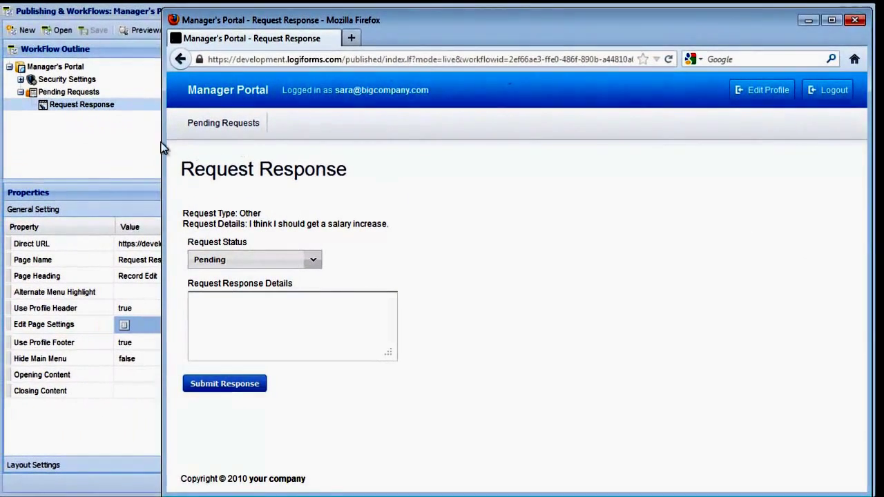
Step: Return to the workflow editor and view the Direct URL property of the Pending Requests page
left_click(134, 136)
left_click(104, 99)
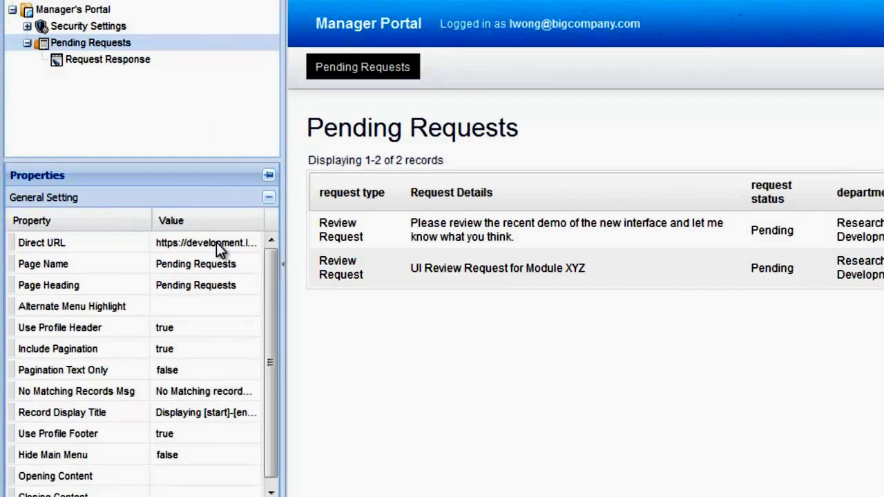
mouse_move(165, 247)
left_click(217, 243)
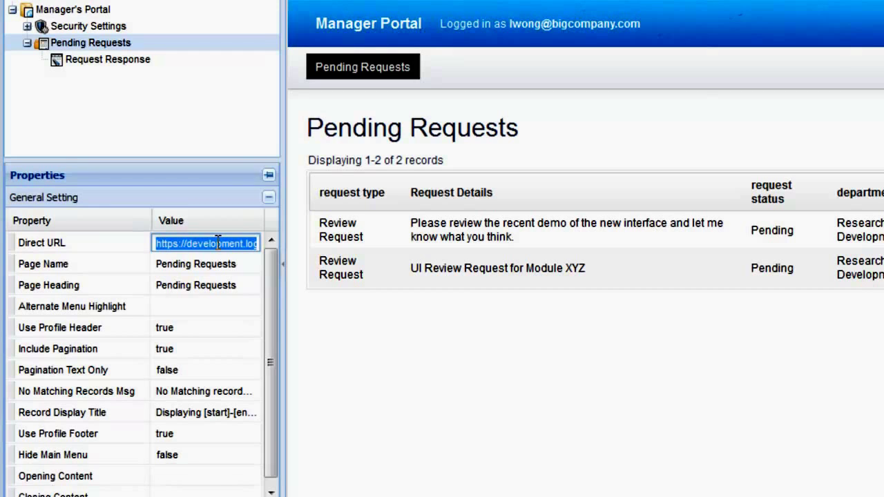
key("Escape")
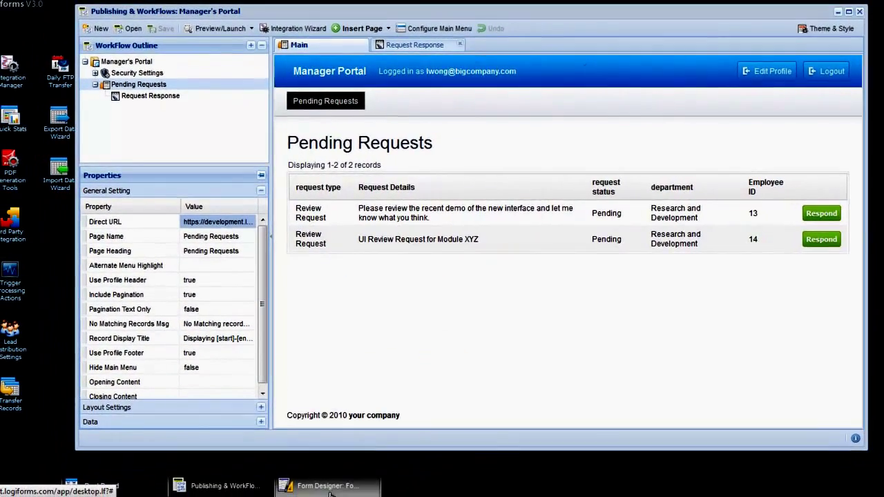
Step: In the form designer, create a default Standard AutoResponder profile named "Manager Response" without a redirect URL or email
left_click(324, 486)
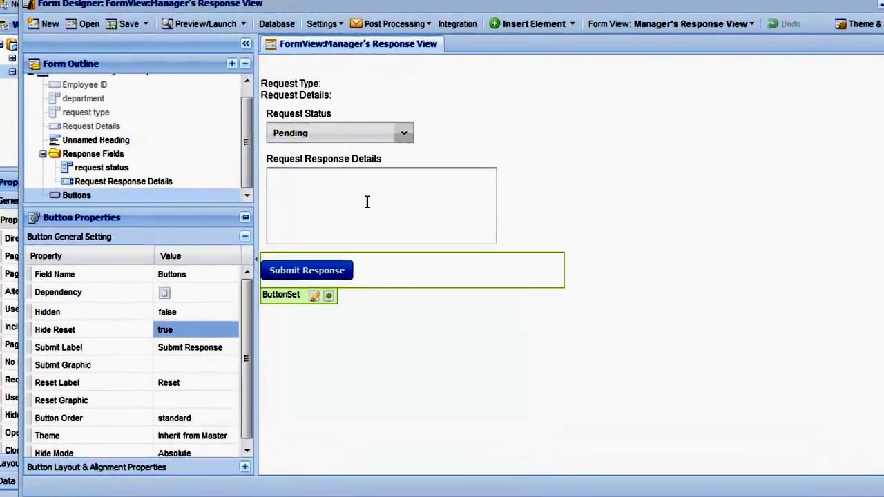
left_click(424, 23)
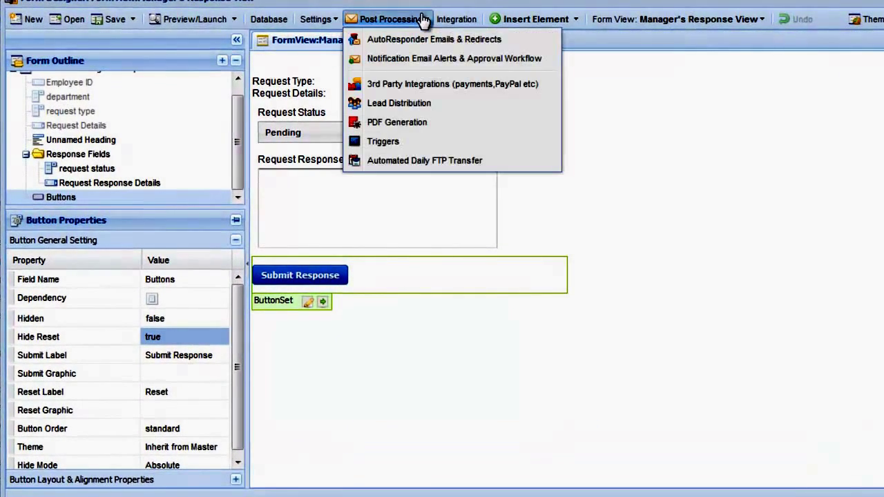
left_click(426, 39)
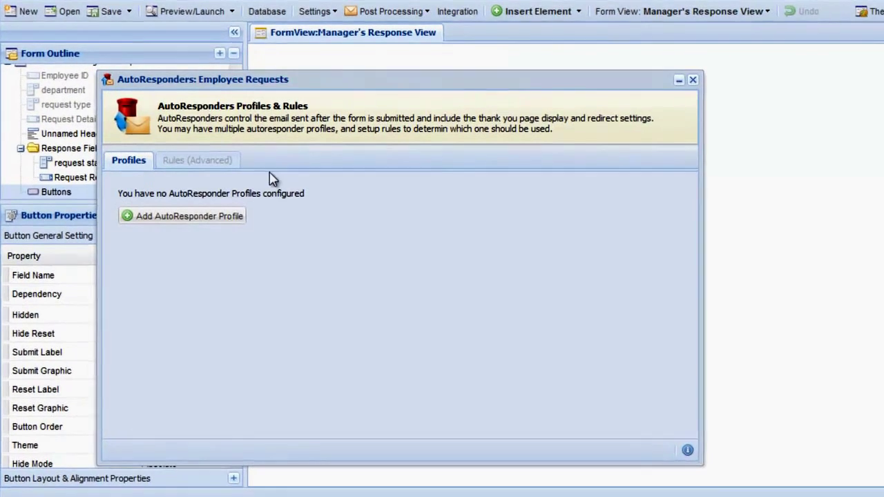
left_click(222, 216)
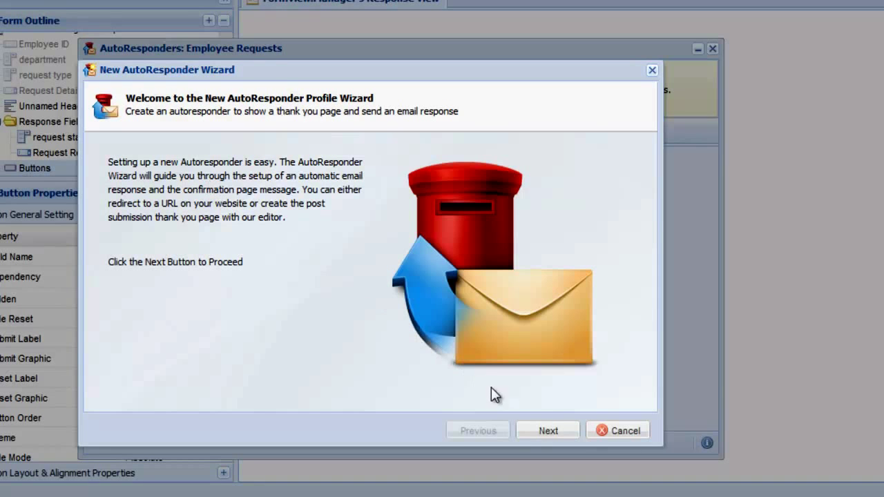
left_click(565, 434)
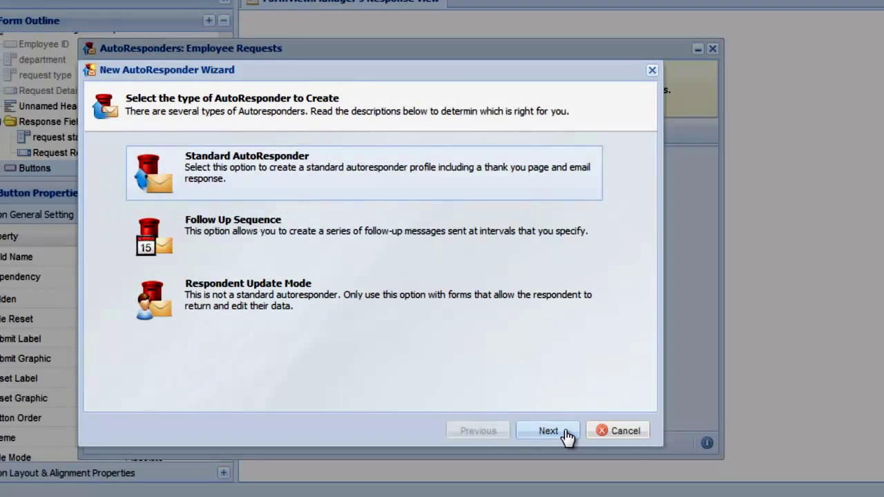
left_click(566, 434)
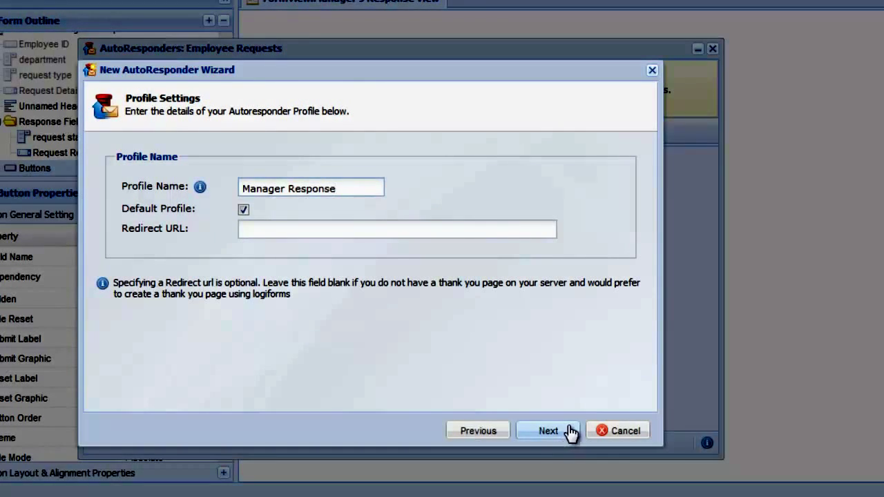
left_click(566, 434)
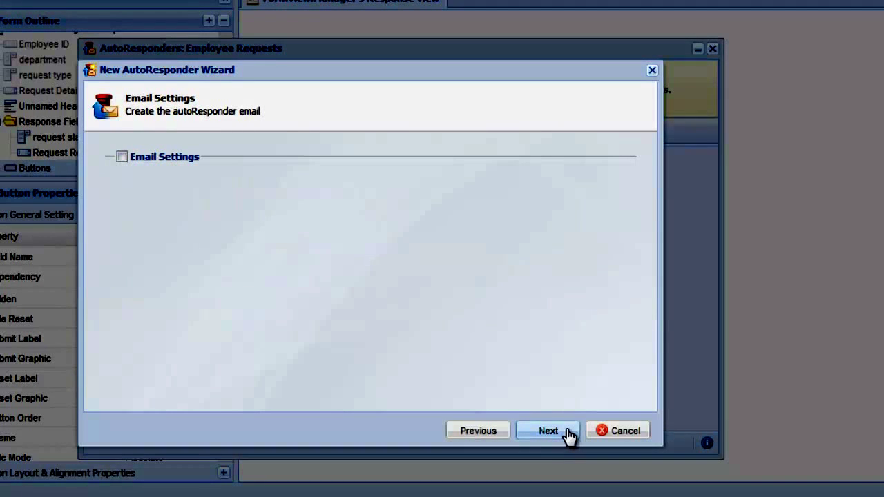
left_click(568, 433)
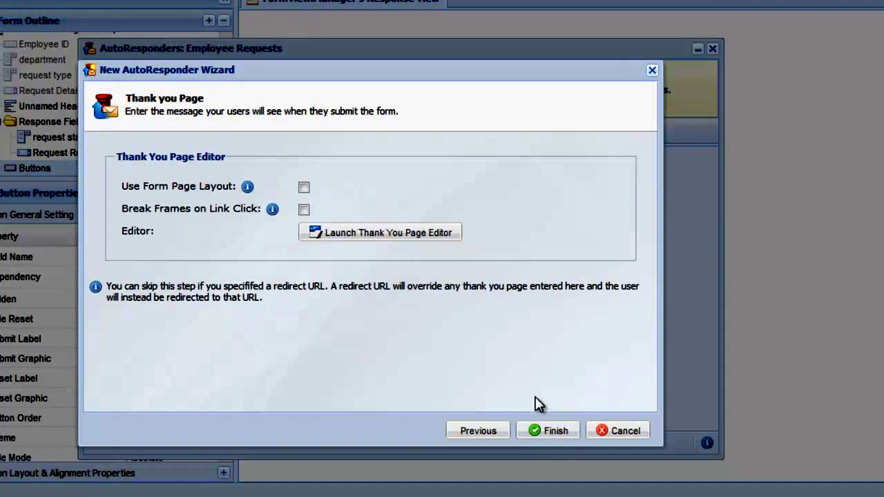
Step: Add "Click here to return to last viewed records" linked to //workflow.back on the thank-you page, enable Break Frames on Link Click, and finish
left_click(316, 233)
type("Click here to return to last viewed records")
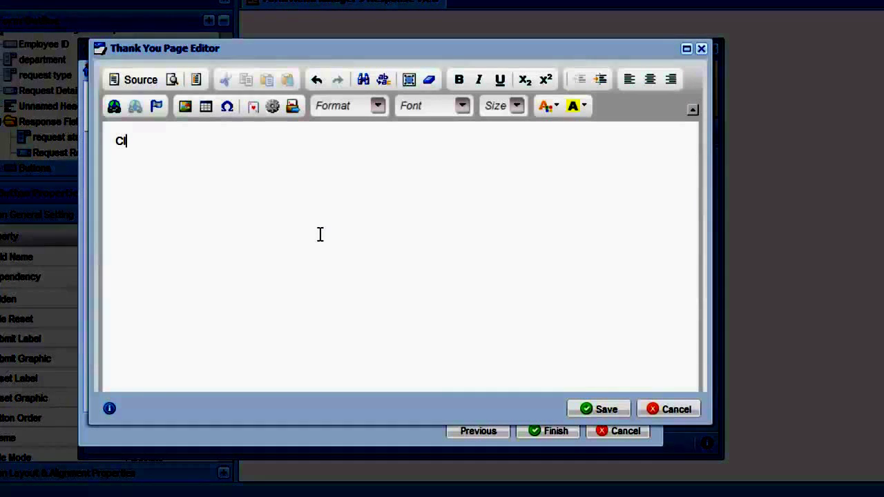
key("ctrl+a")
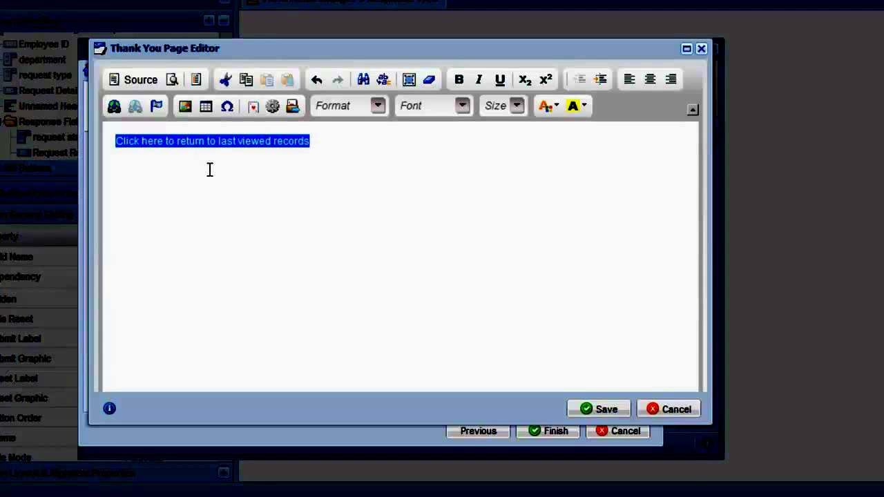
left_click(113, 107)
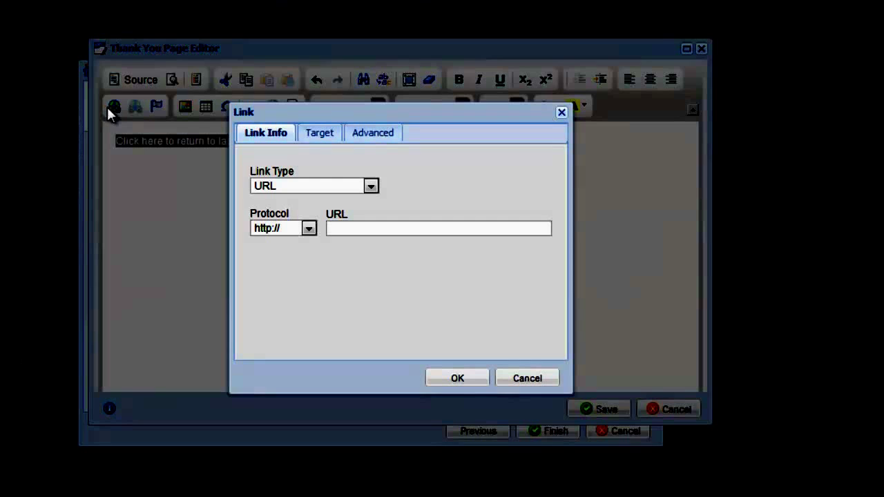
left_click(333, 225)
type("//workflow")
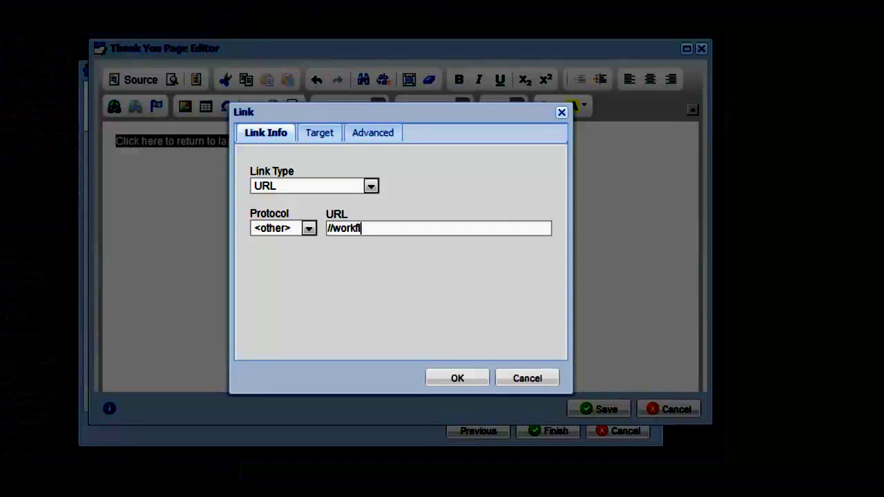
type(".back")
left_click(457, 379)
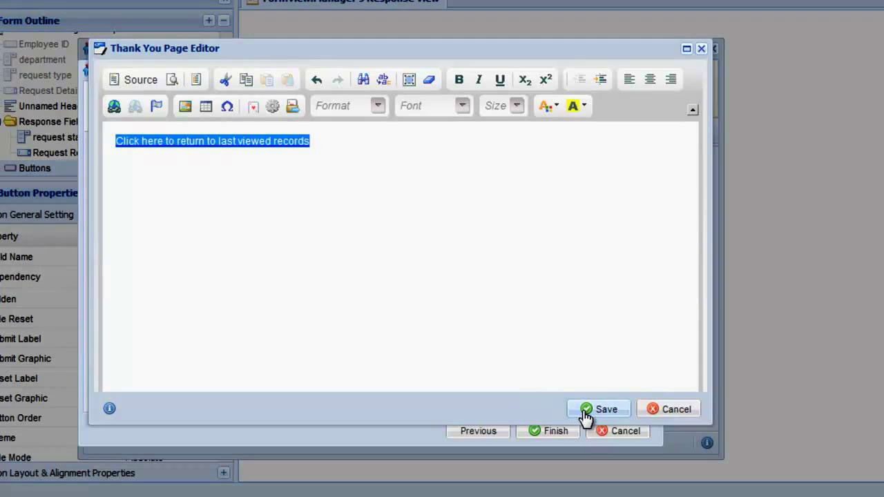
left_click(586, 409)
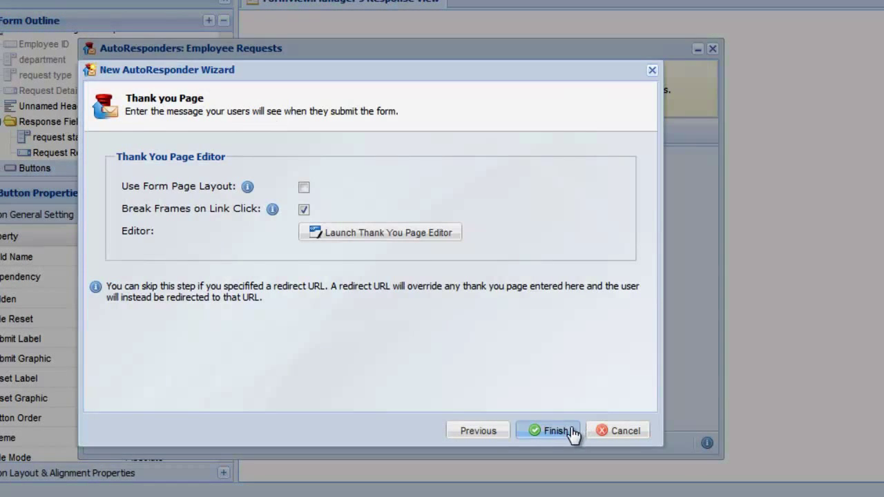
left_click(572, 432)
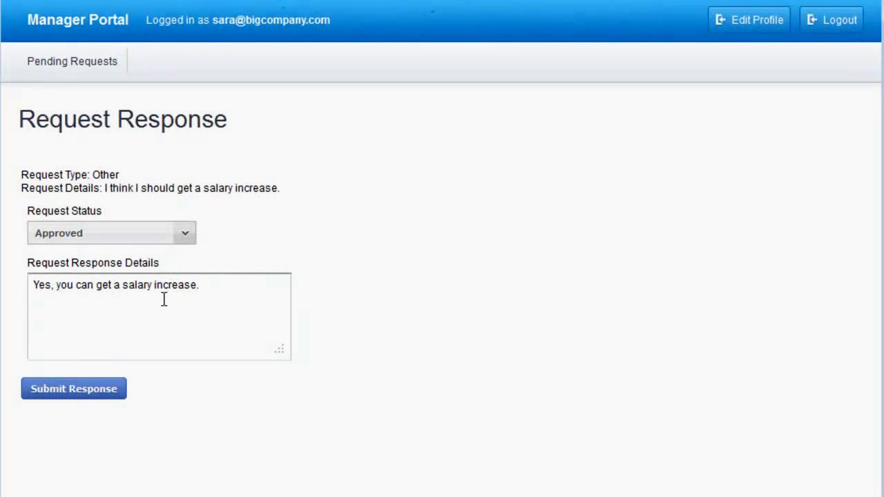
Step: Submit the Approved response "Yes, you can get a salary increase." in the portal and follow the link back to the last viewed records
left_click(104, 391)
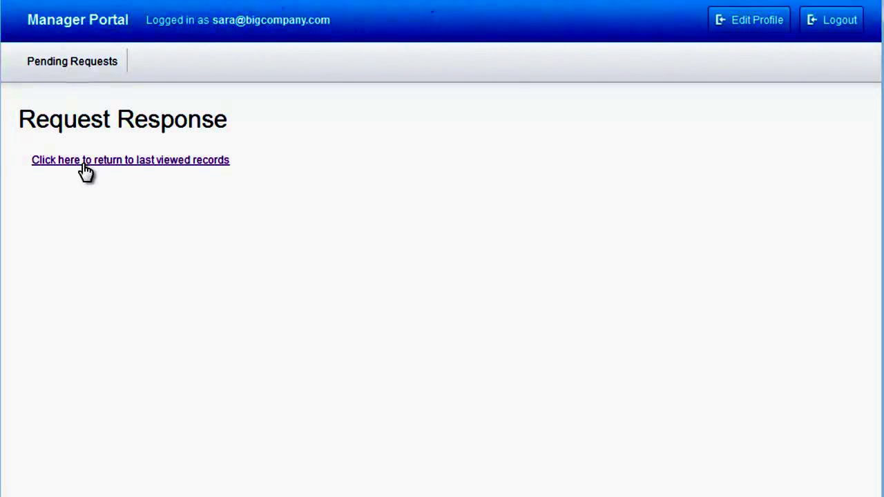
left_click(83, 162)
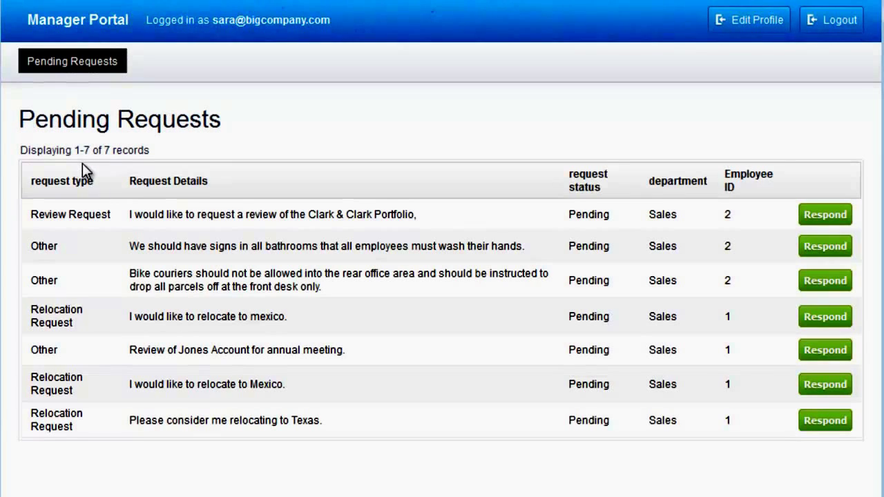